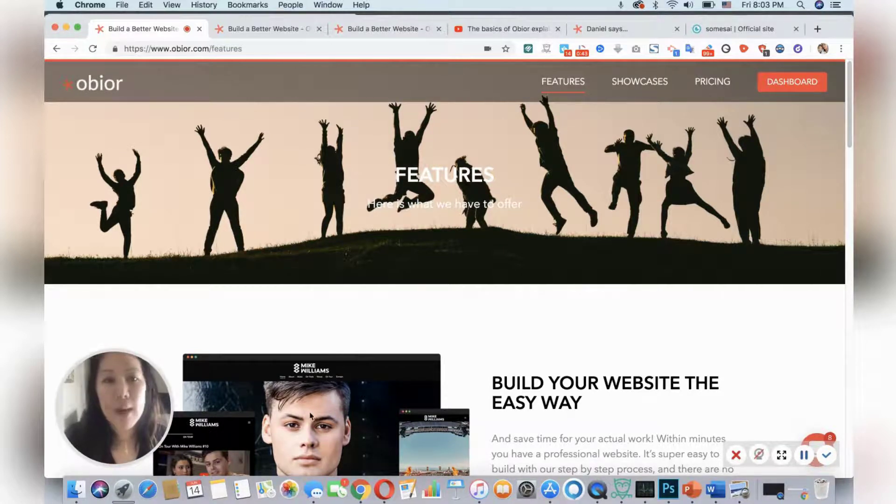
Open the website admin dashboard and examine its visitor, domain, tutorial, feedback, new-features and support sections.
left_click(281, 31)
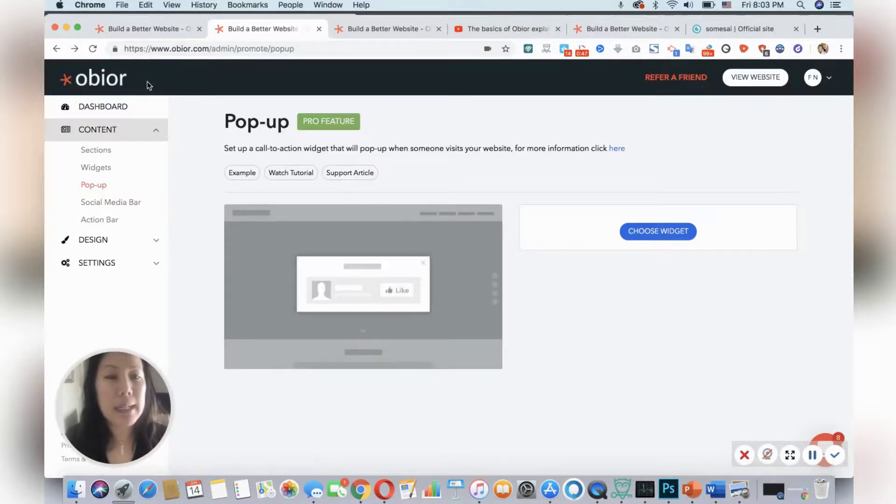
left_click(123, 130)
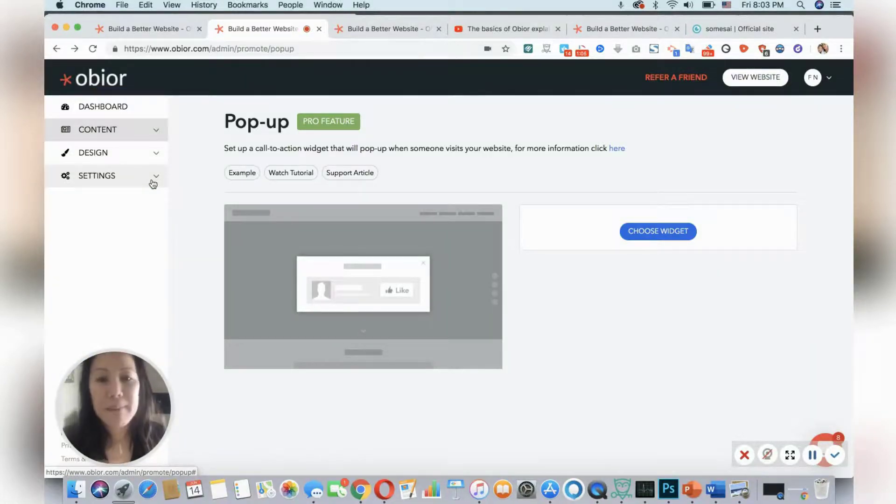
left_click(121, 112)
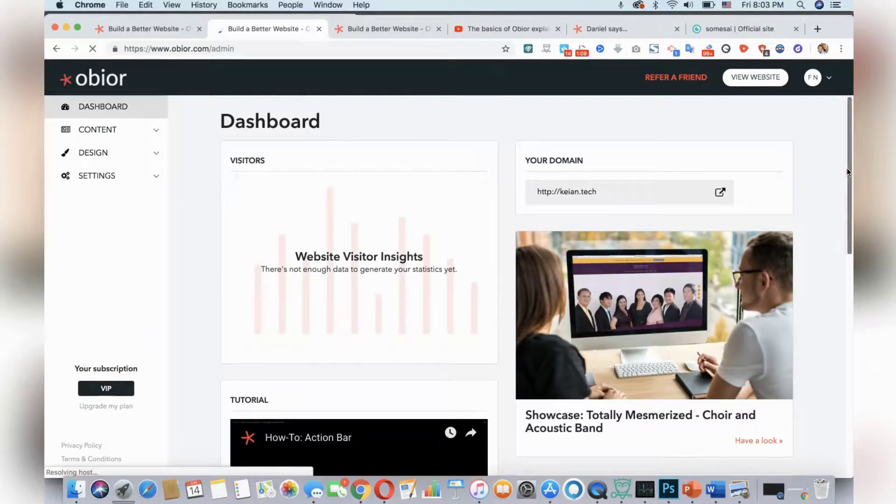
scroll(848, 172, "down", 3)
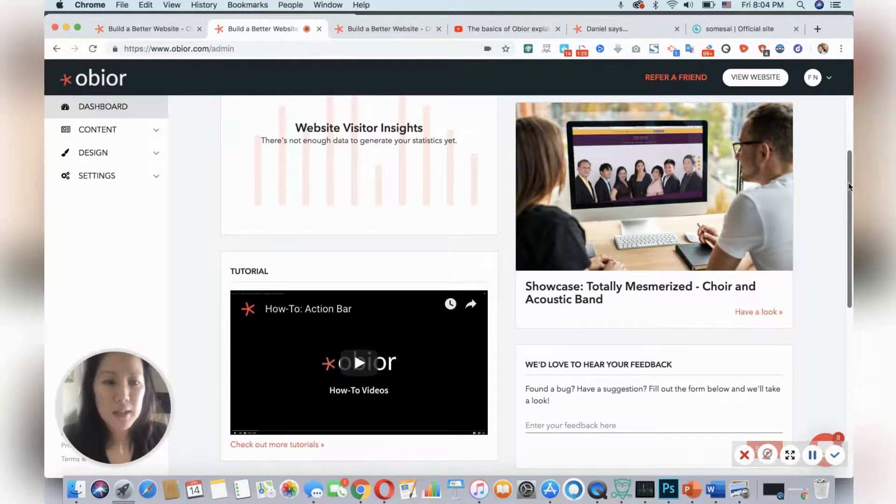
left_click_drag(849, 187, 845, 140)
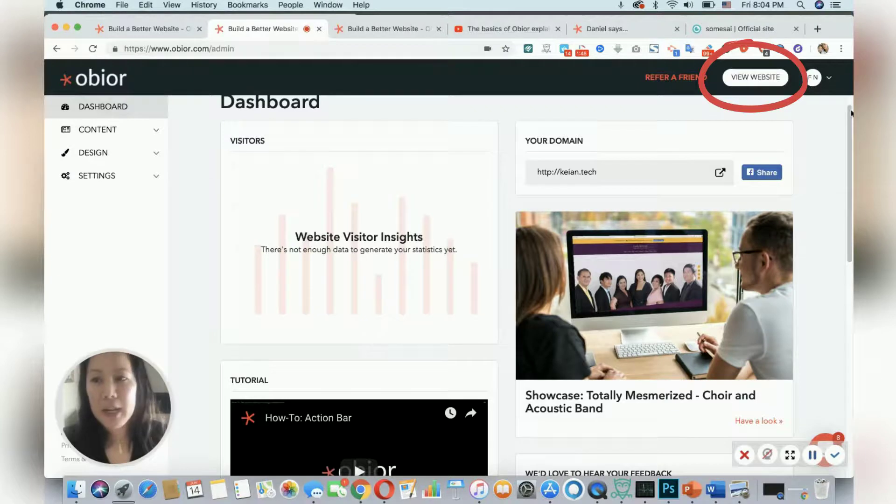
left_click_drag(851, 112, 852, 314)
mouse_move(218, 335)
left_mouse_down()
mouse_move(217, 369)
mouse_move(352, 449)
mouse_move(488, 352)
mouse_move(219, 335)
left_mouse_up()
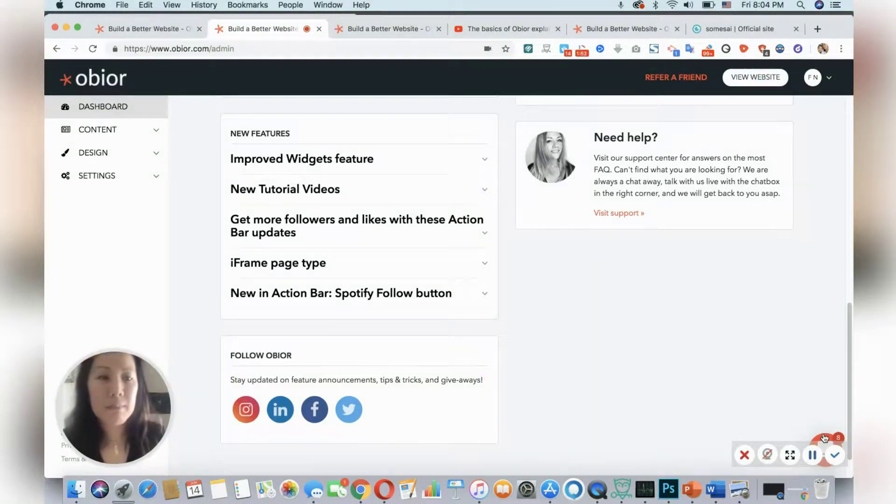
Open the site's list of content pages and examine the page types offered for adding, without adding one.
left_click(92, 132)
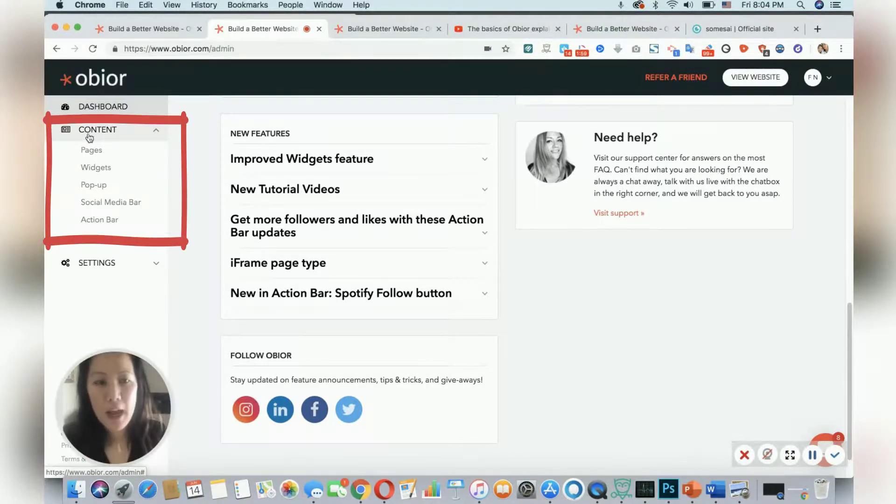
left_click(96, 152)
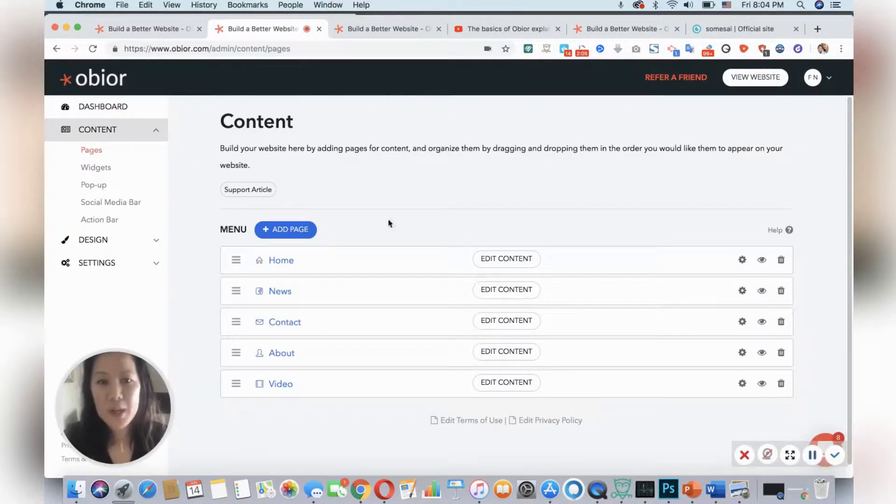
left_click(298, 232)
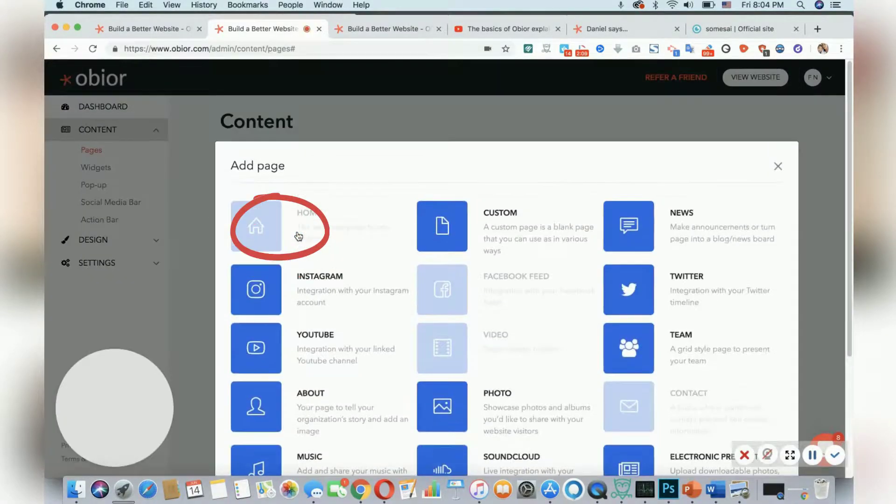
scroll(725, 236, "down", 5)
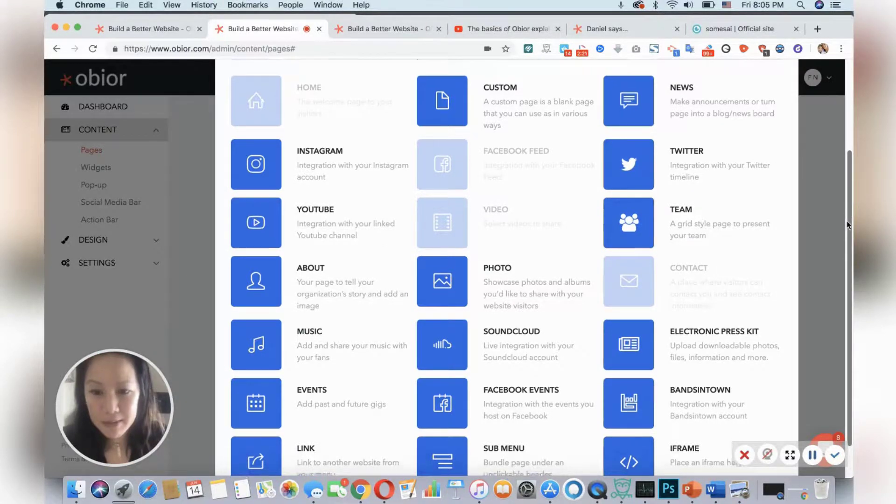
scroll(522, 333, "down", 2)
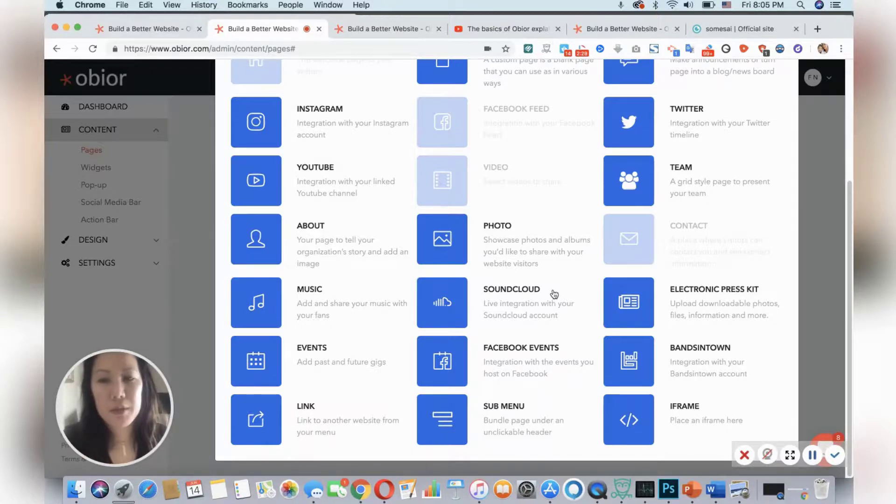
scroll(850, 120, "up", 5)
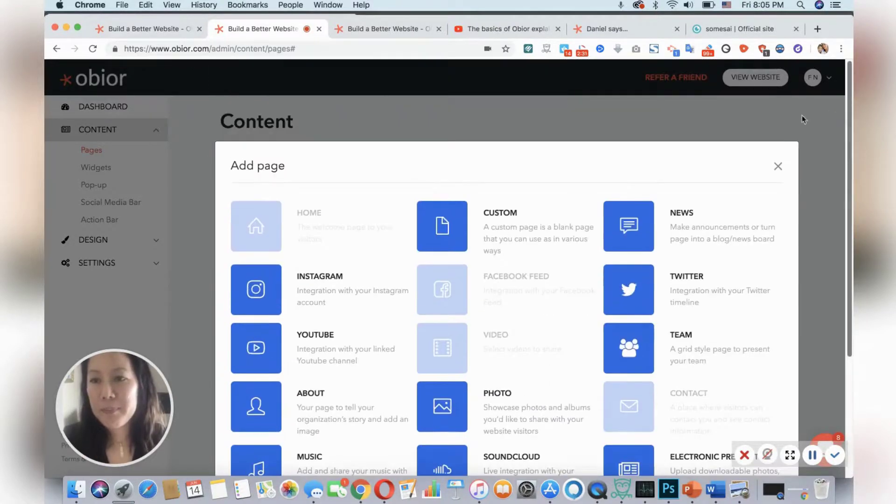
left_click(780, 163)
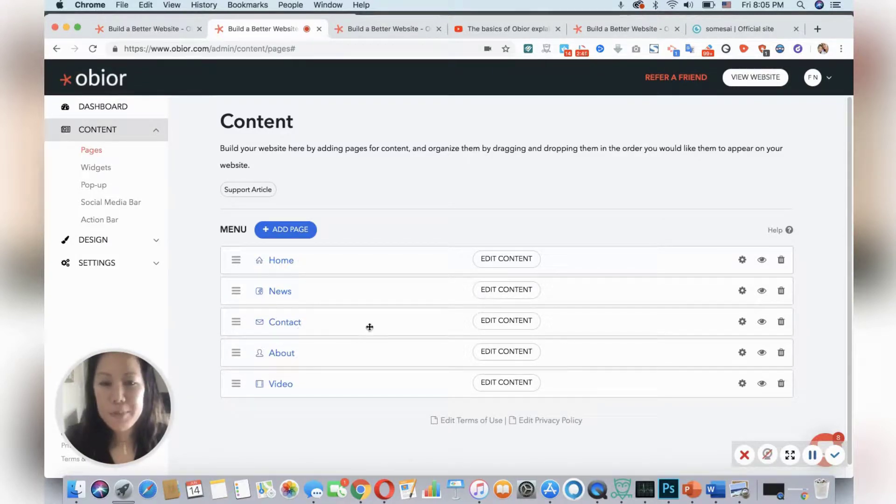
Move the About page below the Video page in the website's menu order.
left_click_drag(321, 348, 318, 378)
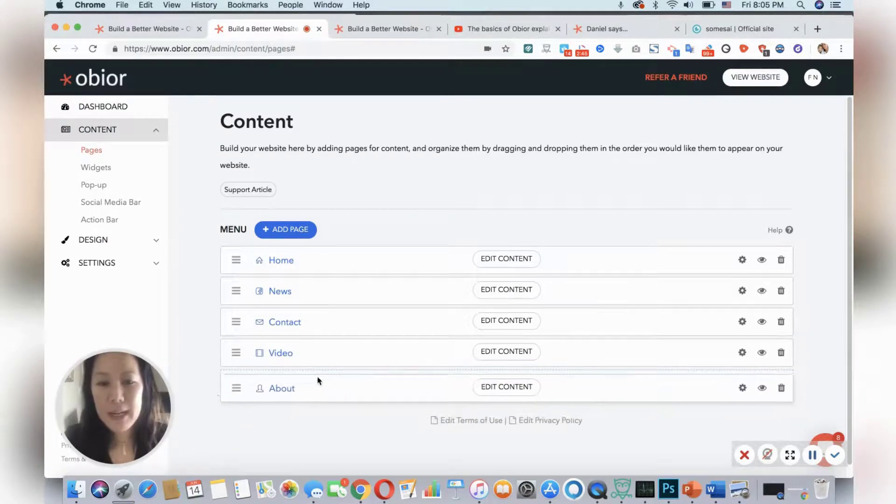
left_click_drag(363, 356, 358, 320)
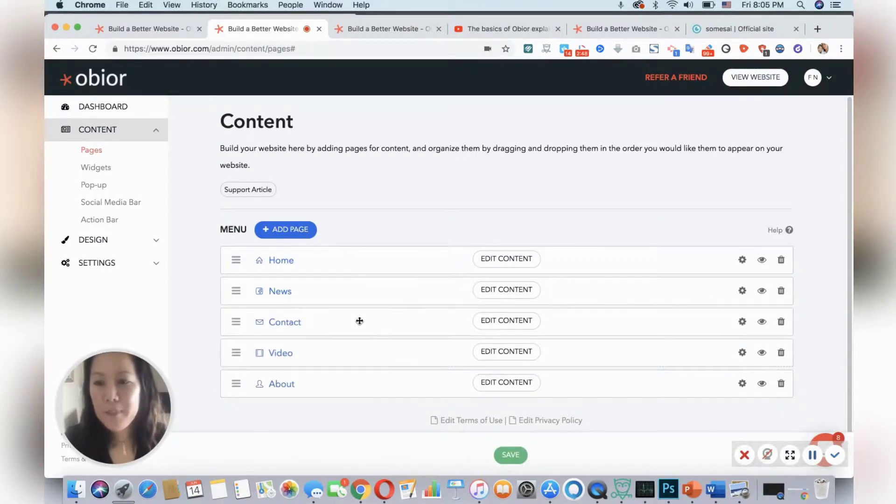
Examine the settings of the Home and Video pages, trying Video's Hide page option on and off without saving.
left_click(742, 261)
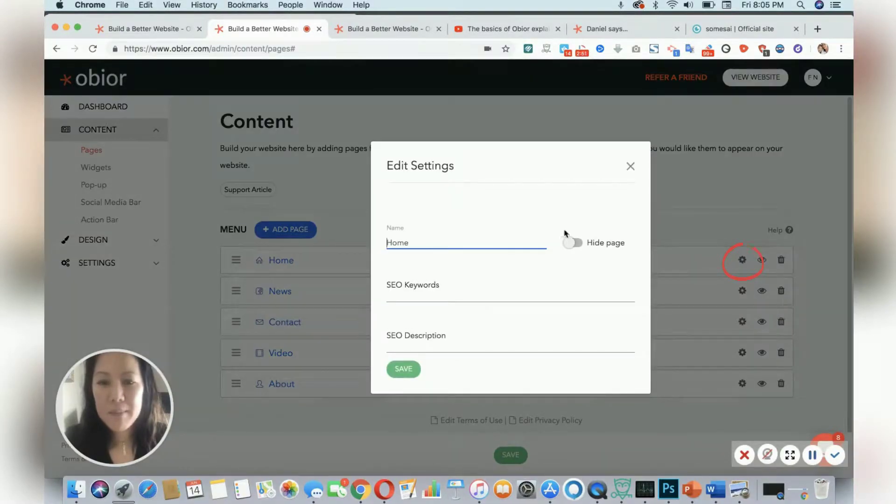
left_click(631, 167)
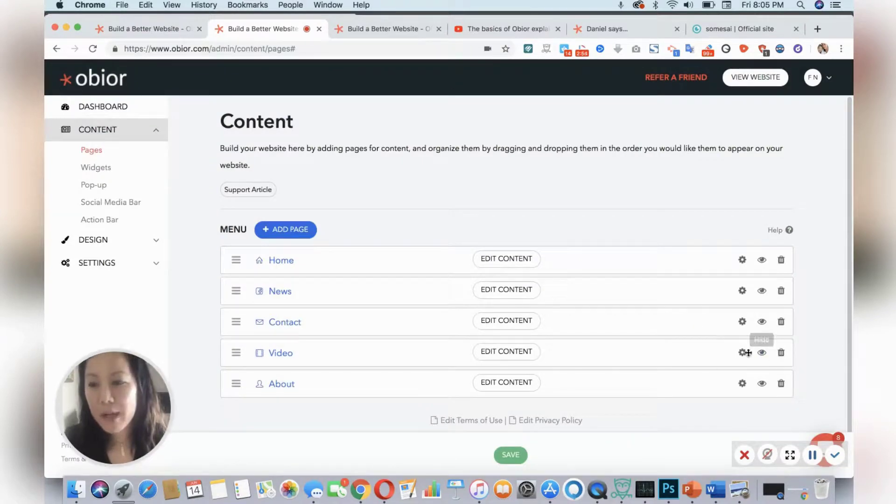
left_click(742, 353)
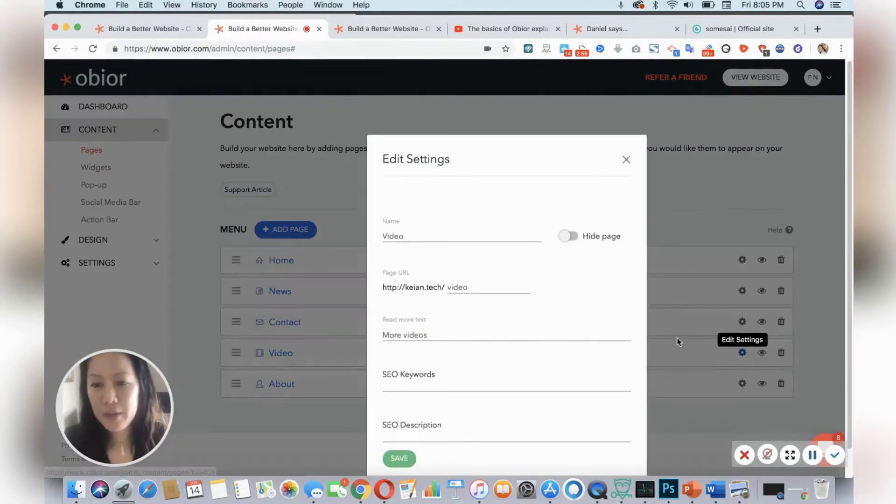
left_click(571, 243)
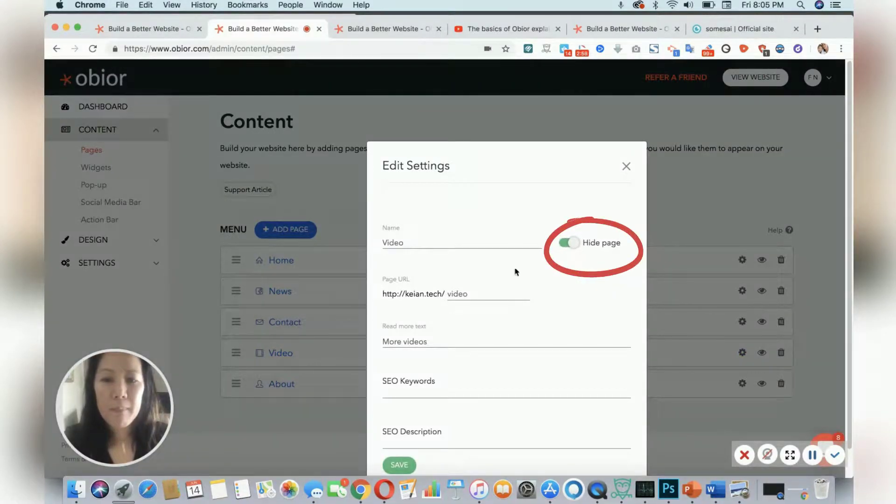
left_click(567, 243)
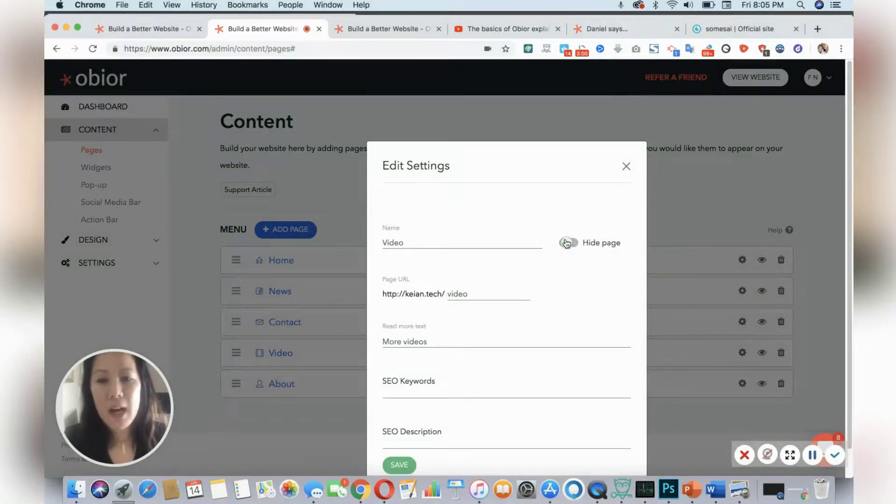
left_click(479, 293)
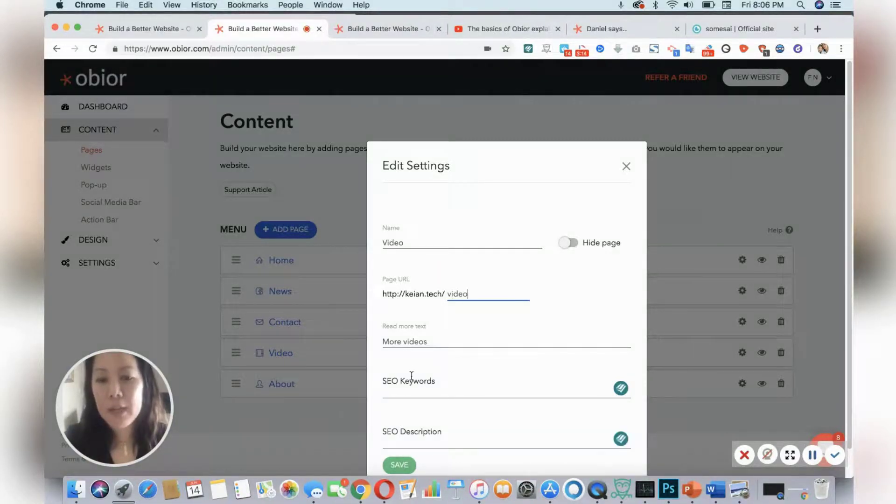
left_click(626, 166)
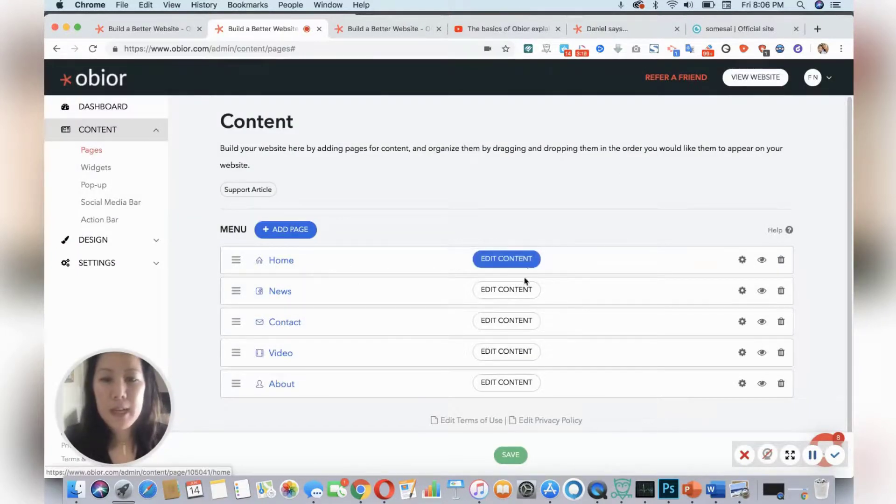
Open the Home page's content without saving the menu order, and enter Panda as the title in the panda photo's settings.
left_click(523, 263)
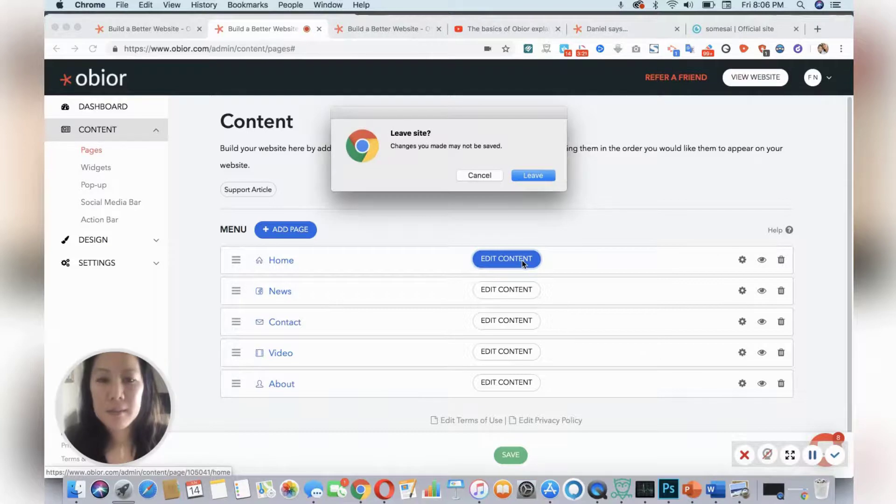
left_click(532, 175)
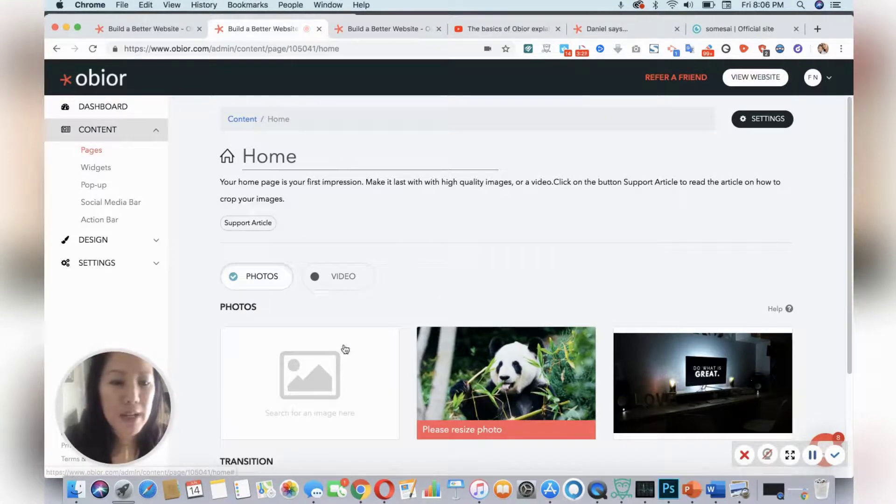
mouse_move(512, 381)
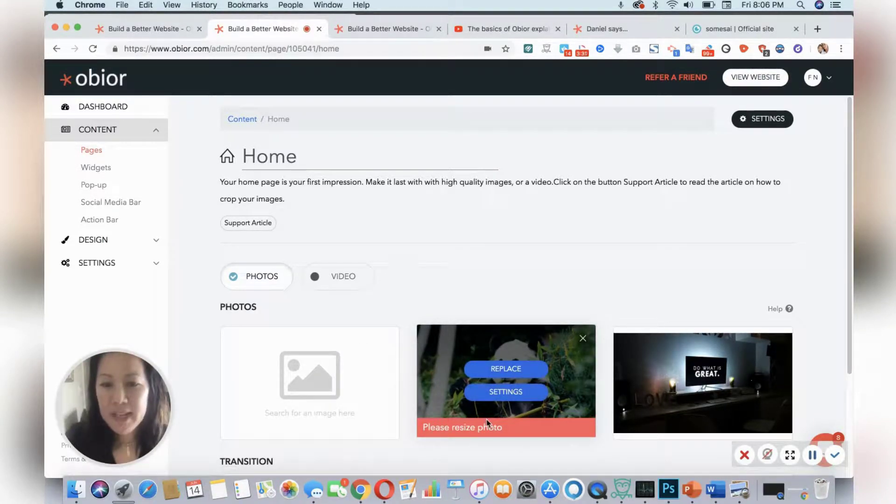
left_click(515, 393)
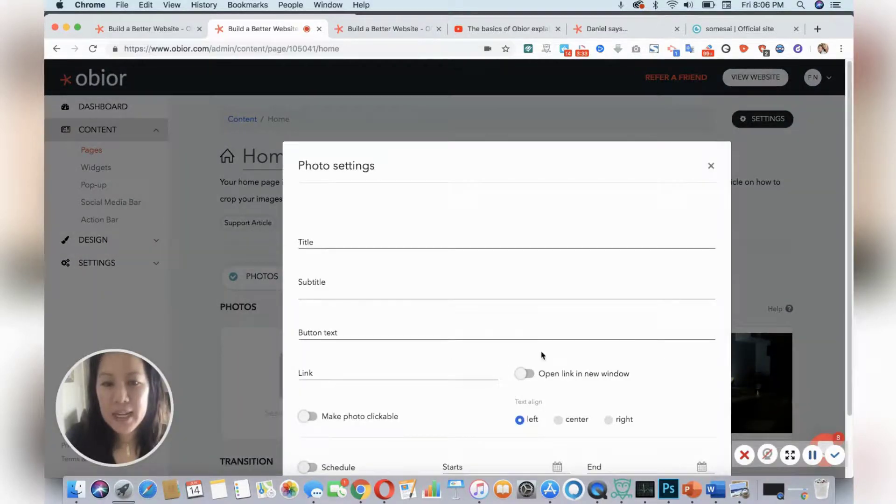
left_click(415, 242)
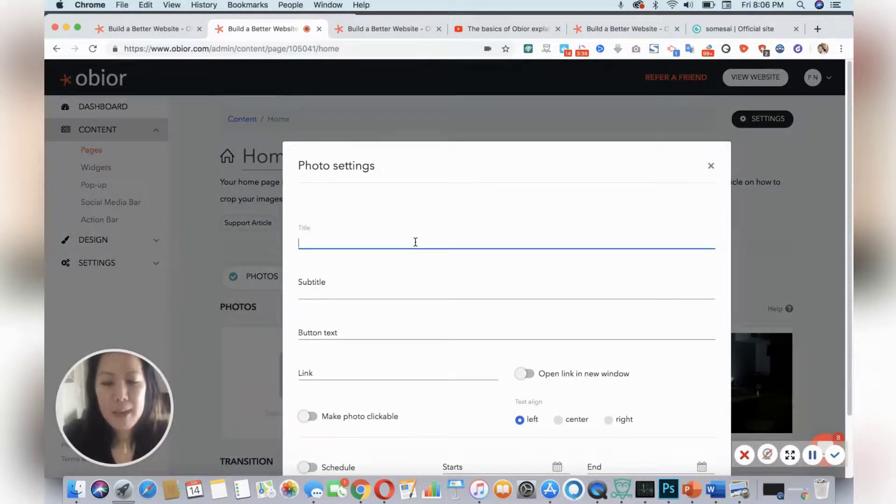
type("Panda")
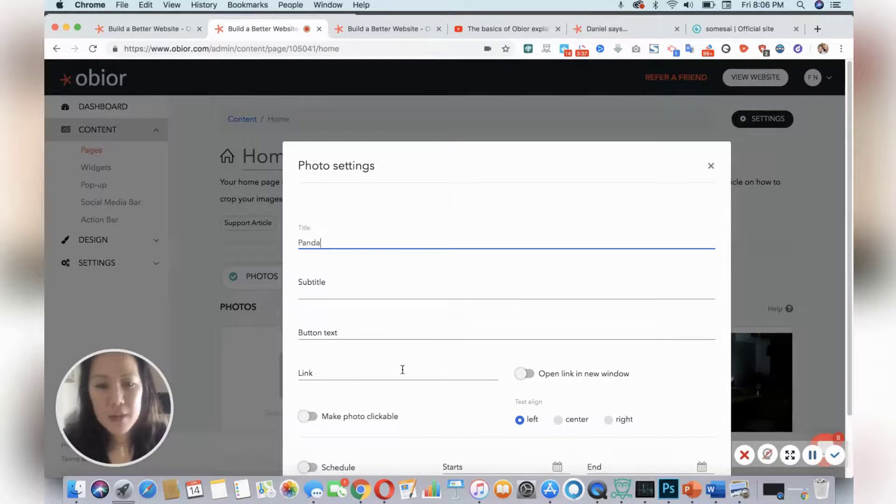
left_click(532, 380)
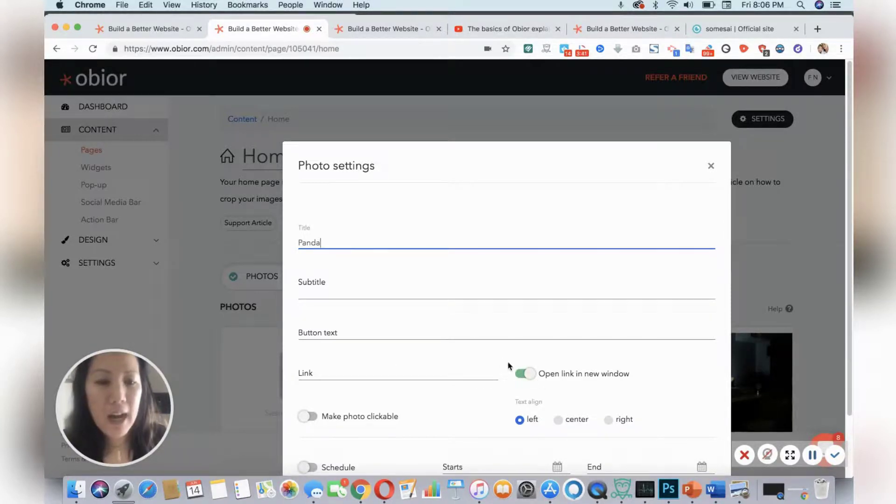
left_click(526, 374)
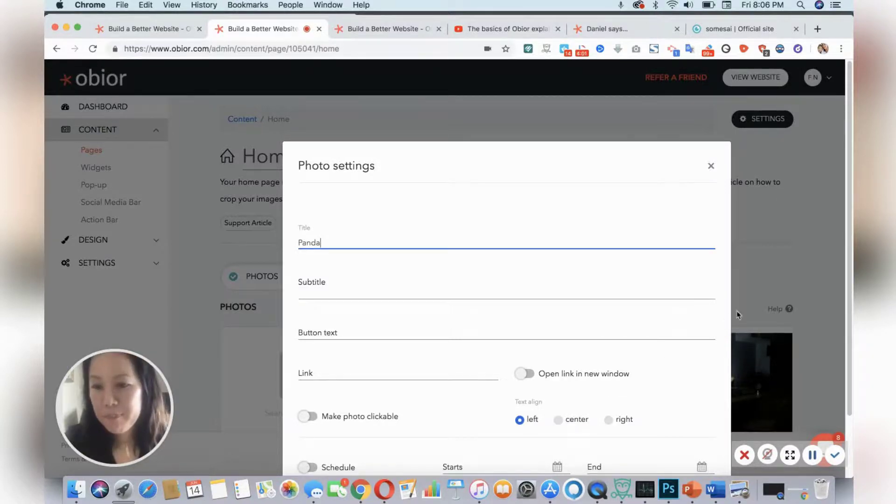
scroll(846, 281, "down", 3)
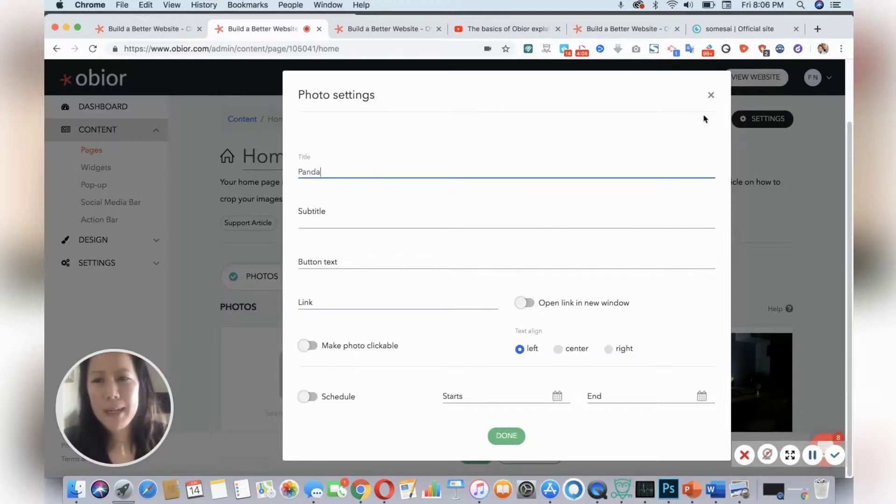
left_click(710, 96)
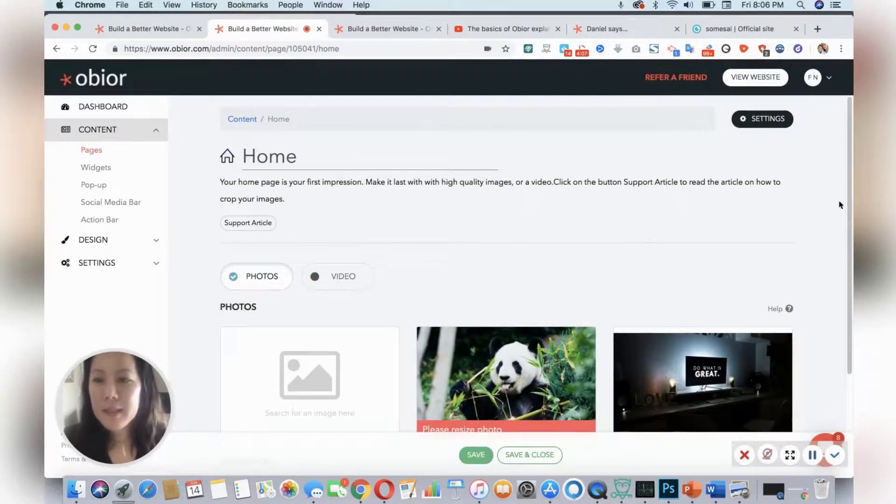
Search the free stock images for "flower" and add the red rose picture to the Home page's photos.
scroll(468, 305, "down", 4)
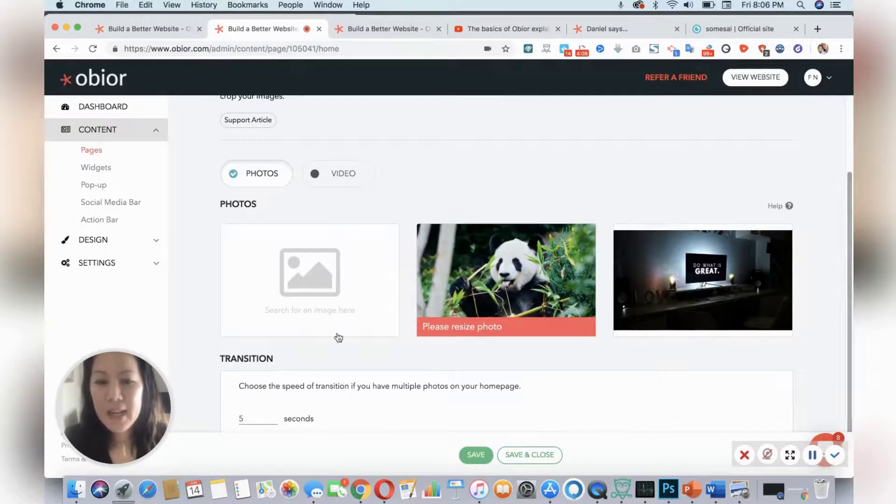
left_click(302, 276)
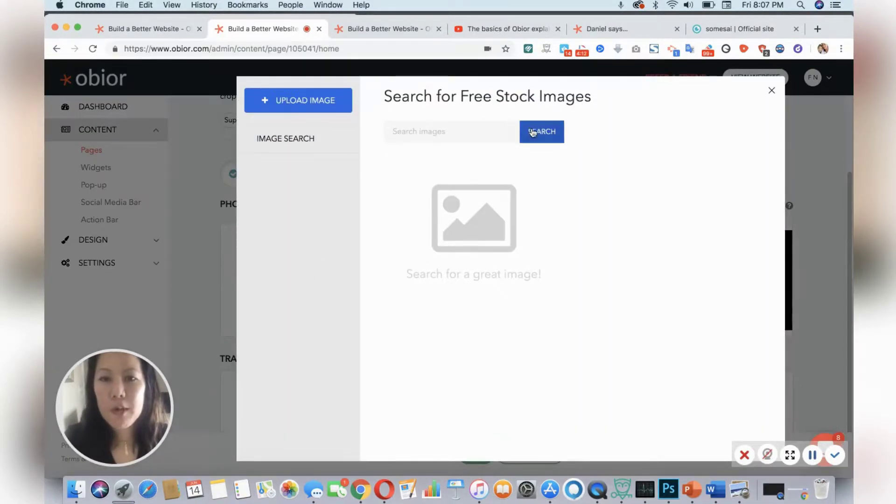
left_click(531, 131)
left_click(462, 134)
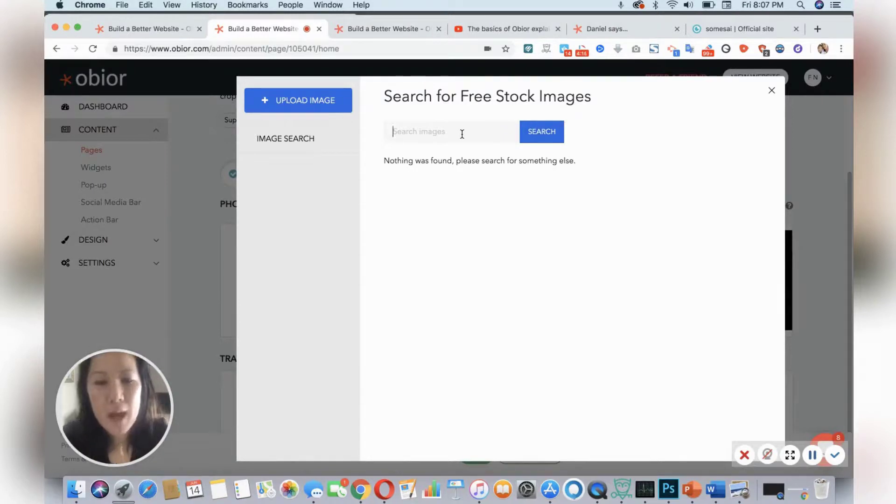
type("flower")
key("Return")
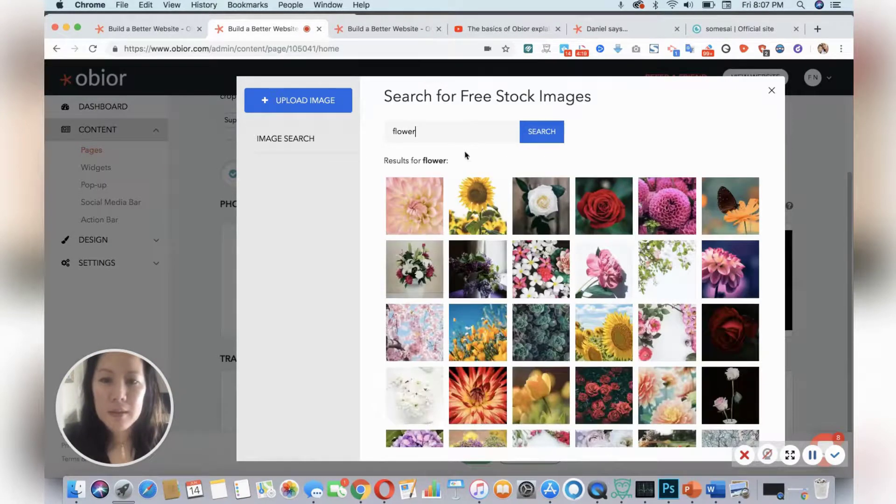
left_click(602, 205)
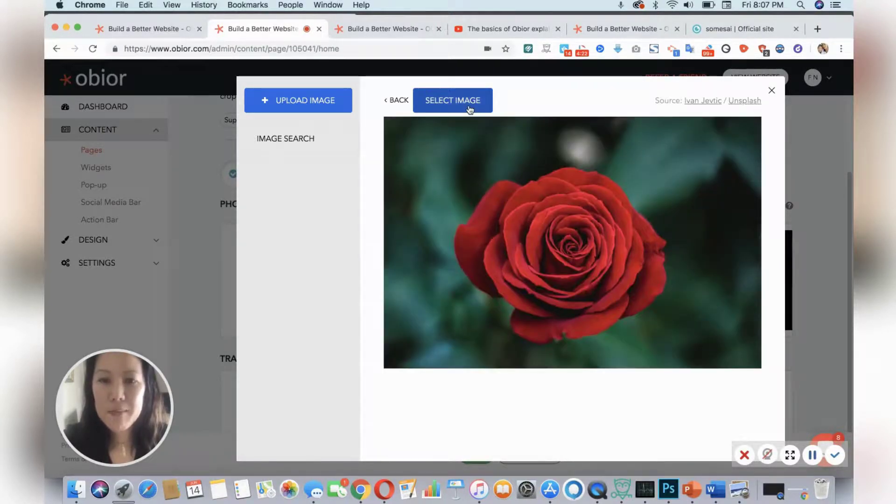
left_click(469, 110)
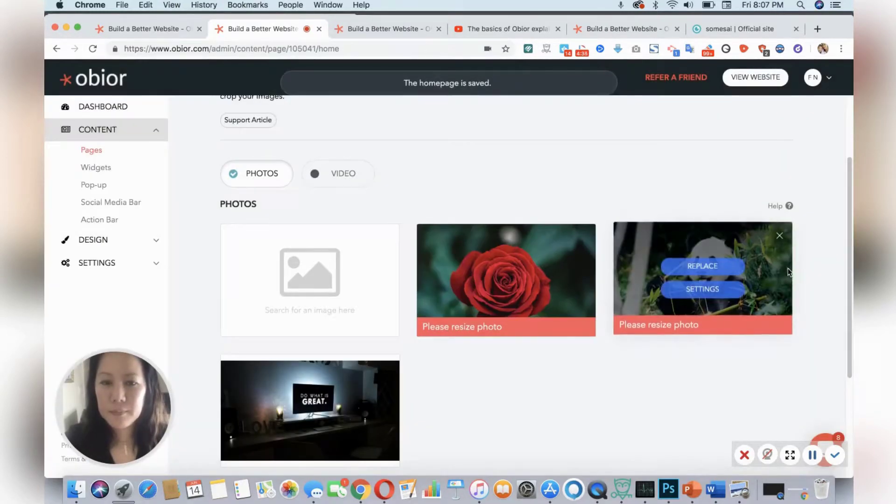
Set the Home page's photo transition speed to 7 seconds and save the page.
scroll(286, 421, "down", 5)
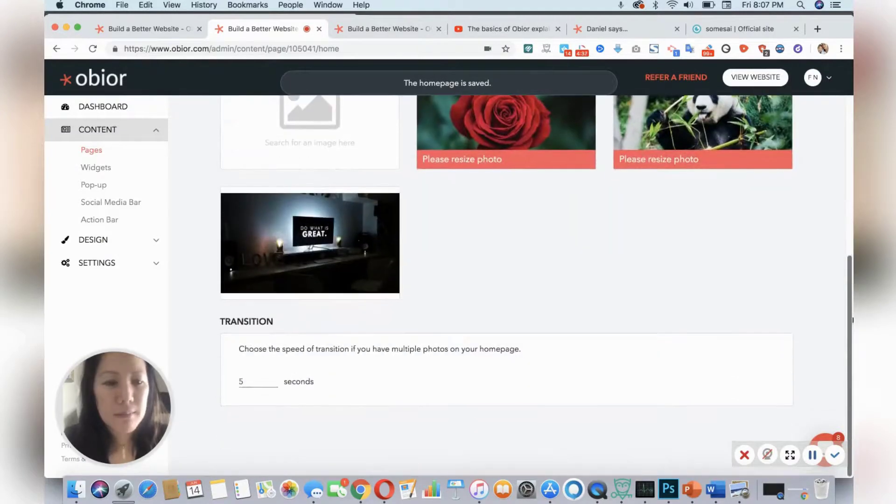
left_click(274, 380)
left_click(275, 380)
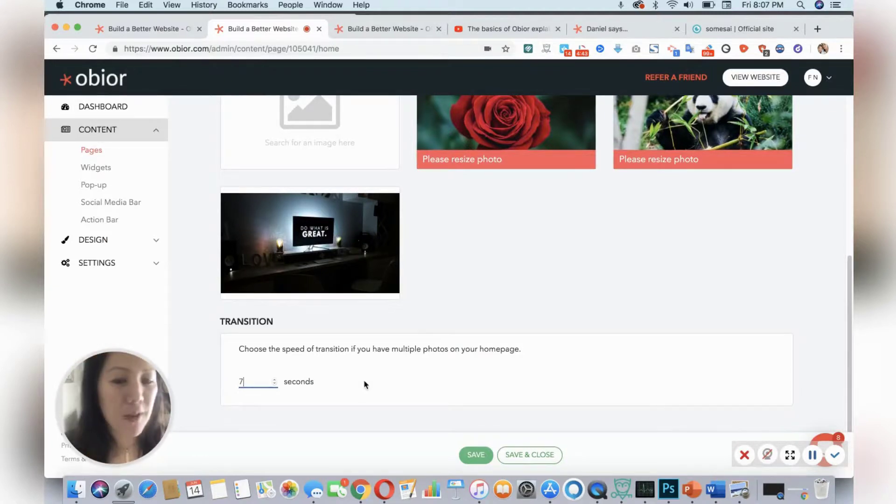
left_click(472, 455)
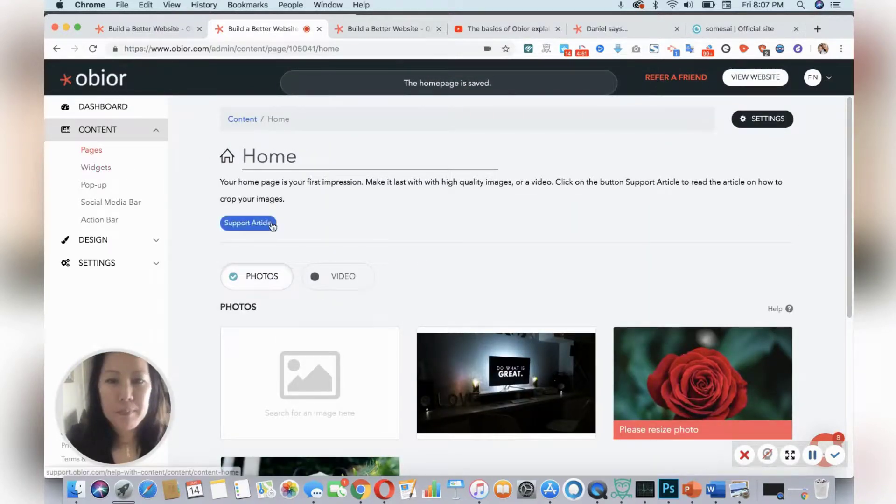
View and close the Home page's settings without changes, and look over the Widgets and Pop-up pages.
left_click(738, 121)
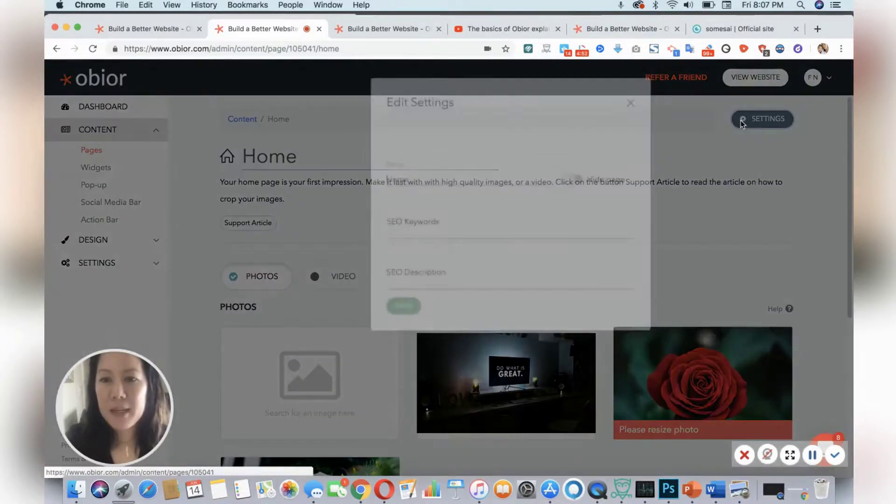
left_click(632, 166)
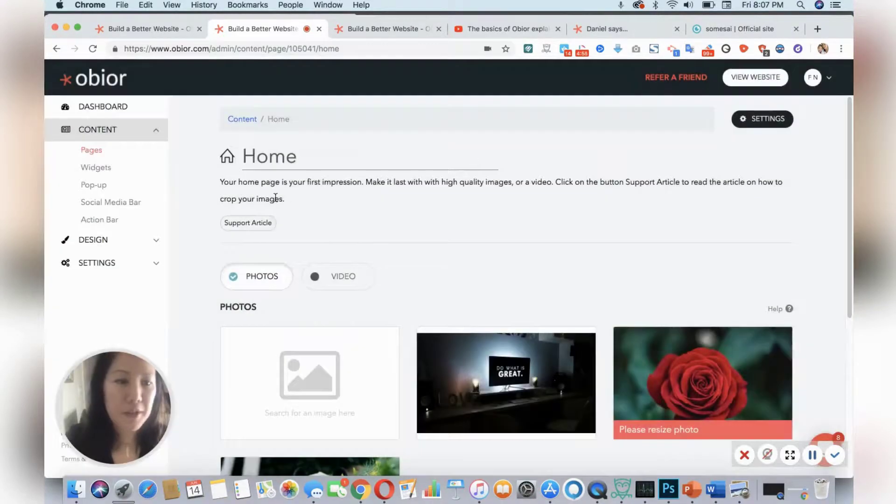
left_click(96, 167)
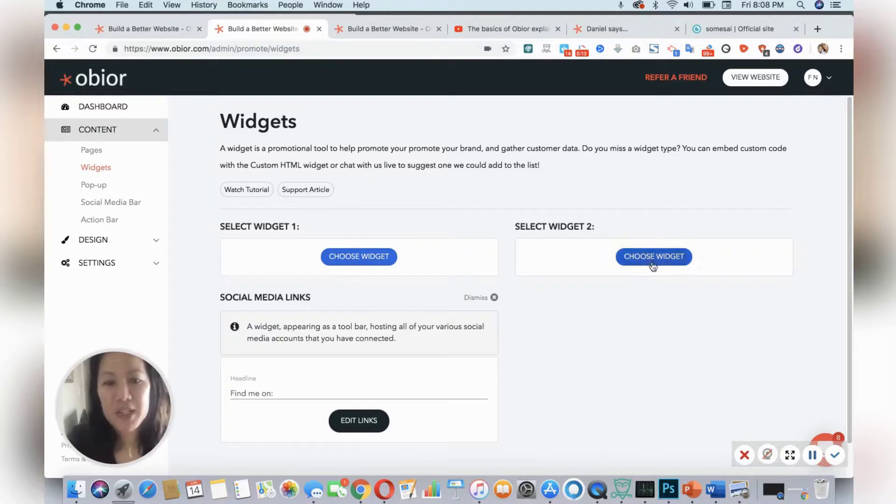
left_click(103, 187)
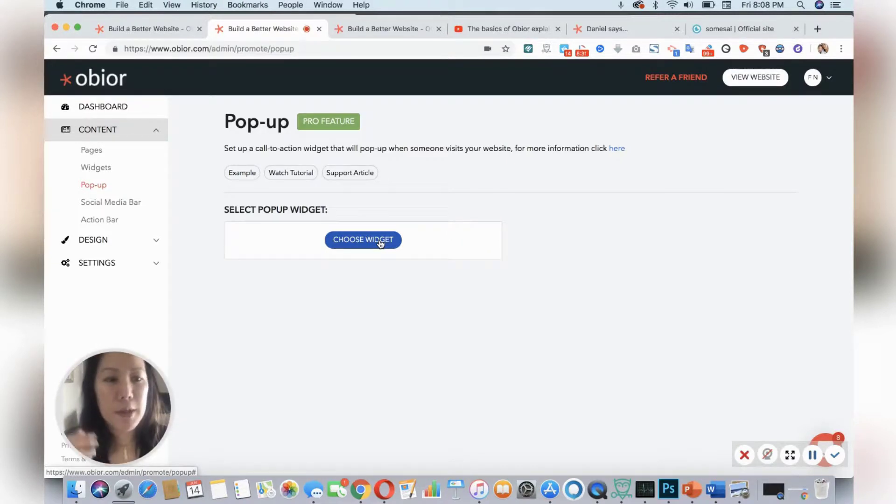
Examine the Action Bar's options, from position and description to contact info, follow buttons and link button.
left_click(98, 221)
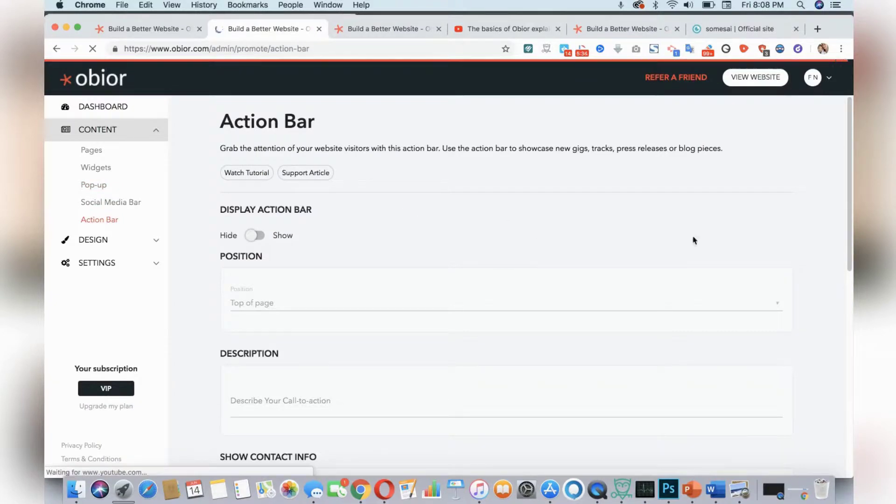
scroll(412, 256, "down", 6)
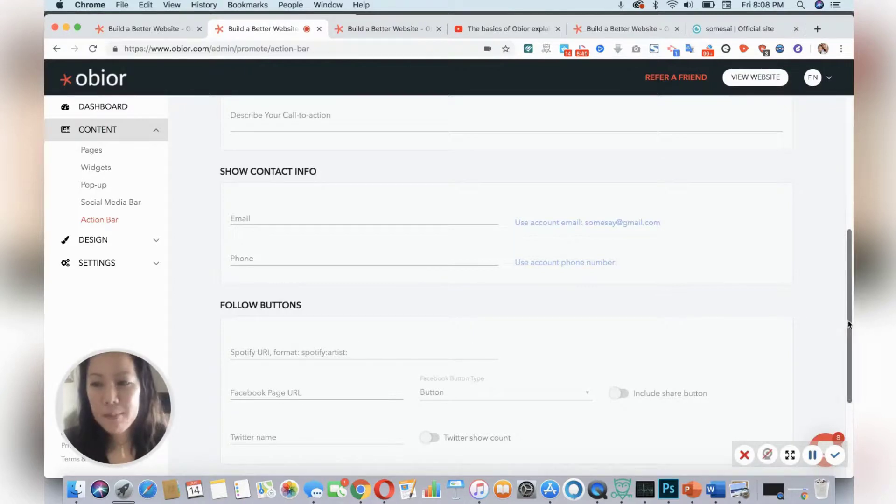
left_click_drag(850, 326, 851, 404)
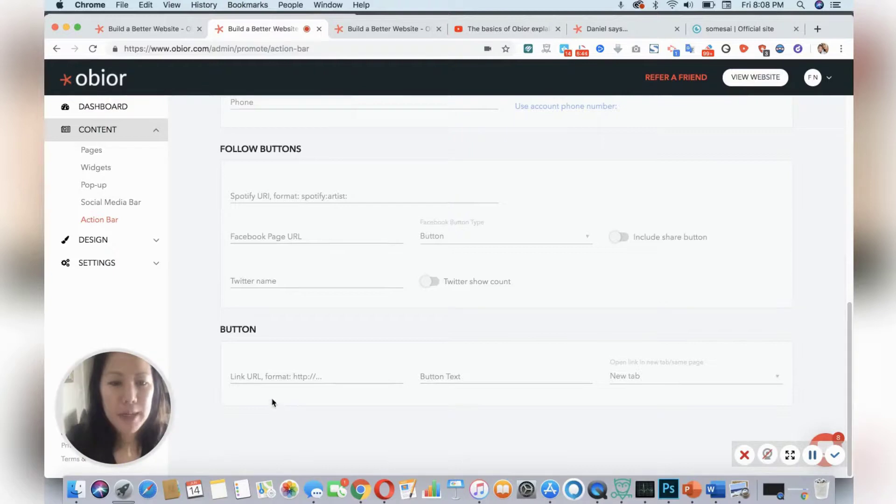
left_click_drag(849, 331, 815, 178)
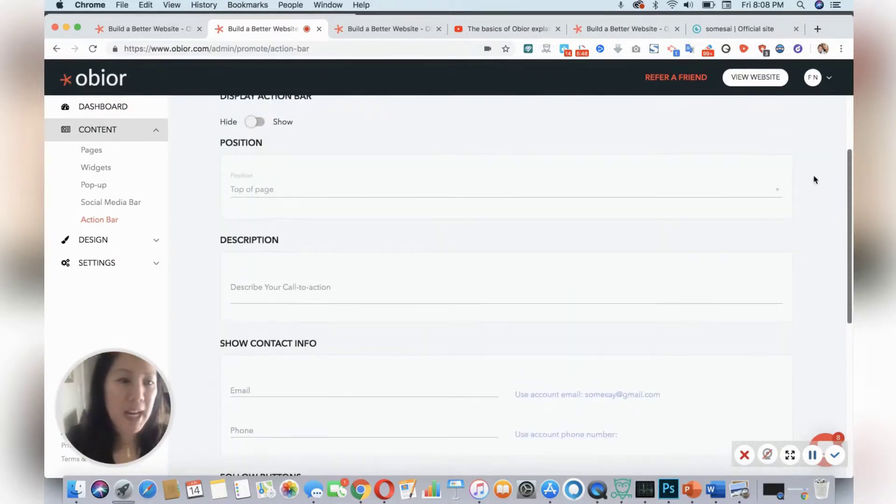
Try to add Twitter and Snapchat to the website's Social Media Bar without filling in their handles, and save.
left_click(122, 206)
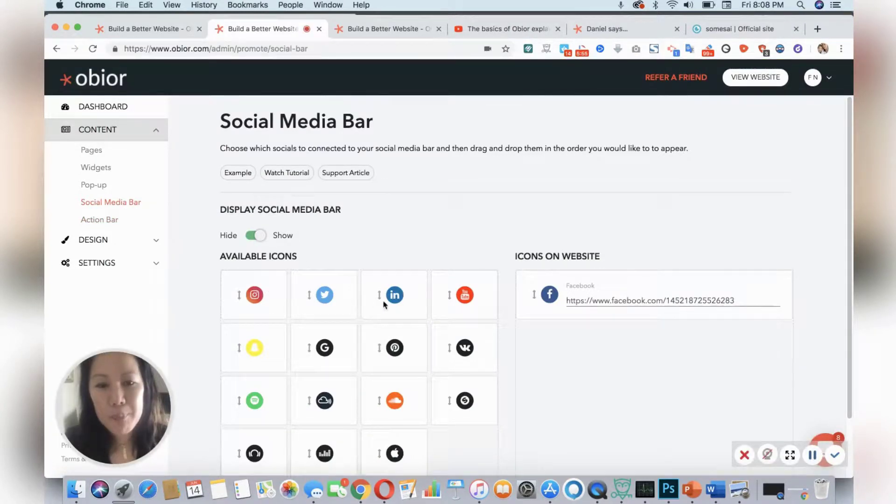
left_click_drag(325, 293, 626, 352)
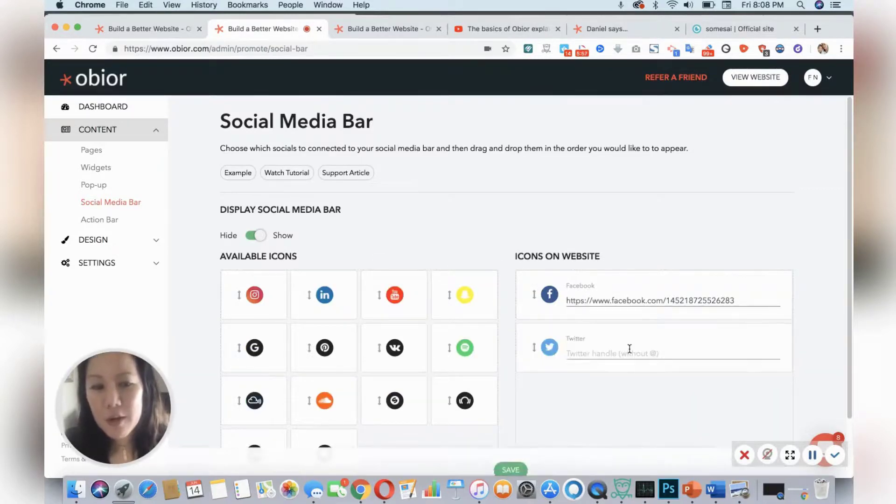
left_click_drag(464, 296, 607, 405)
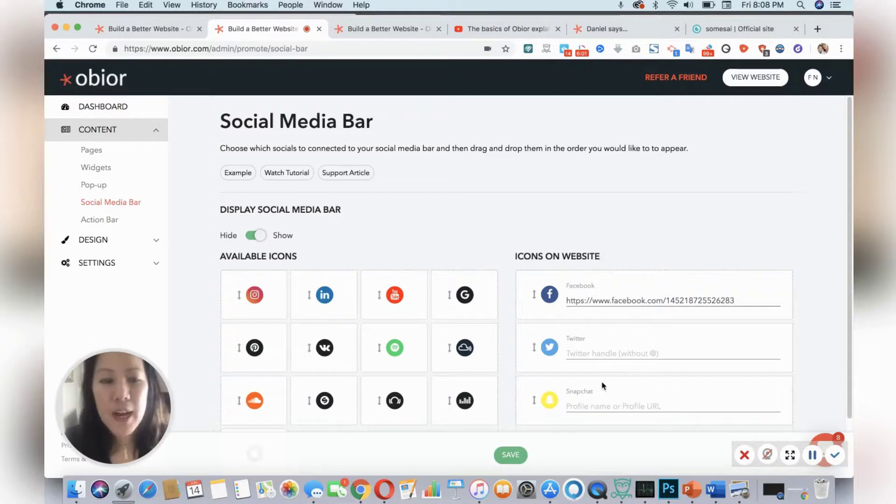
scroll(543, 407, "down", 2)
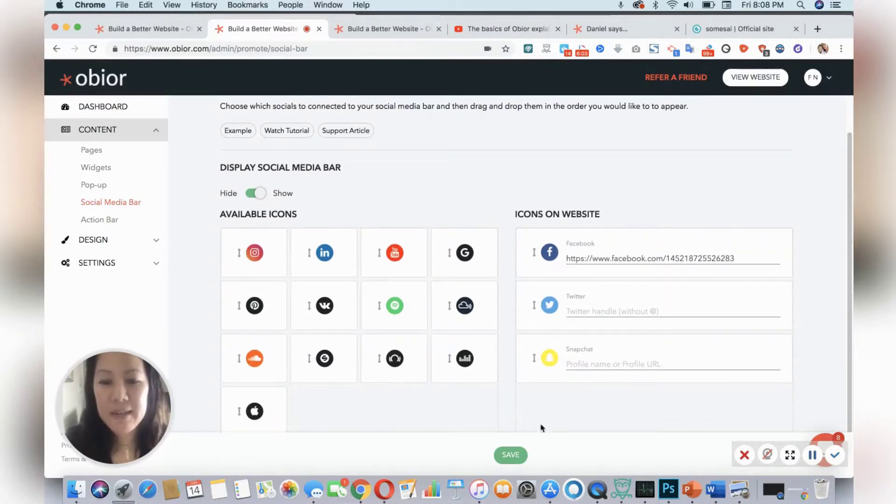
left_click(518, 456)
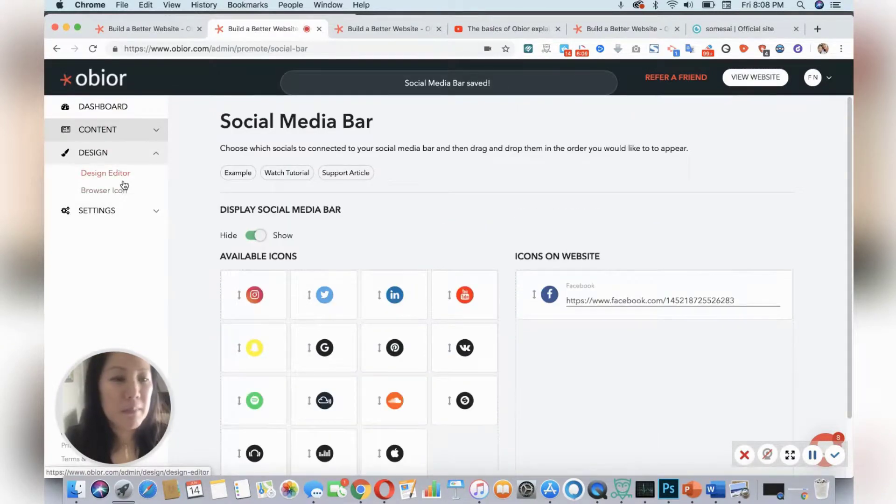
Upload smile.ico from the Downloads folder as the website's browser icon.
left_click(123, 193)
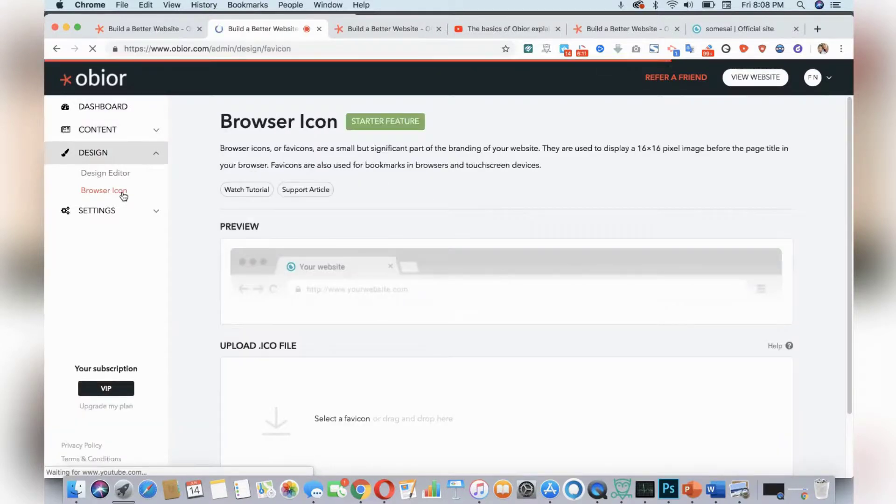
left_click(291, 267)
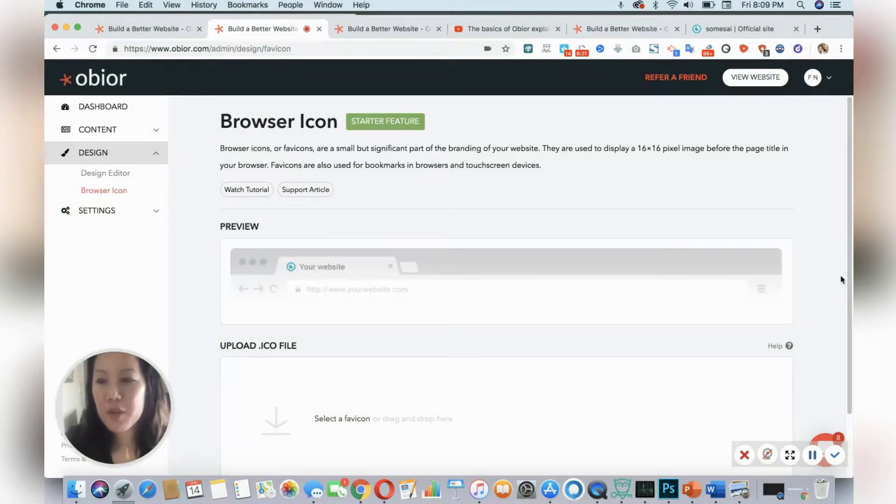
scroll(849, 276, "down", 2)
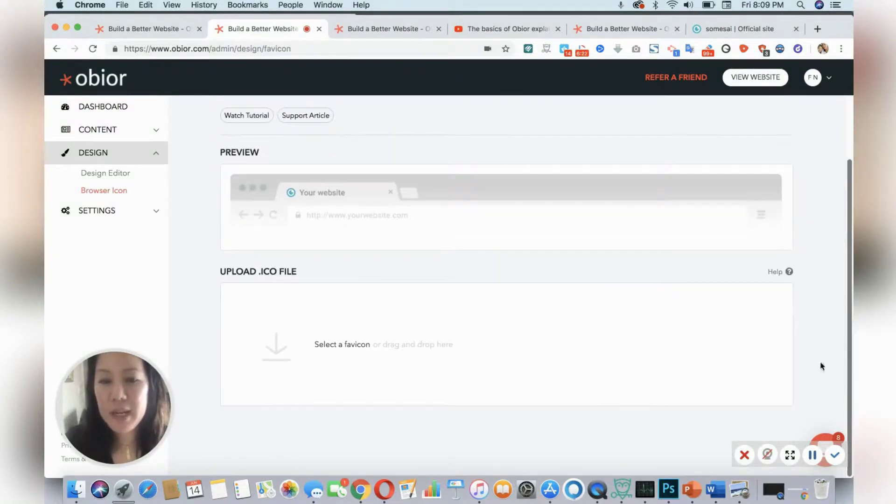
left_click(280, 354)
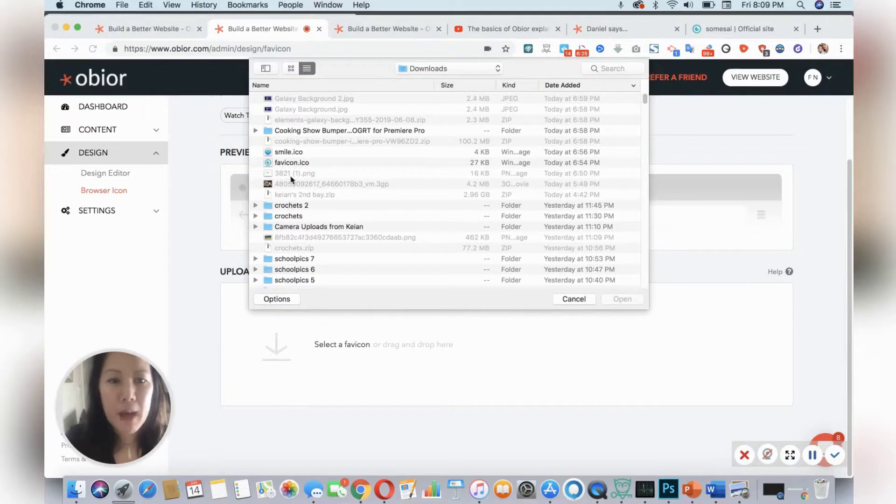
left_click(295, 154)
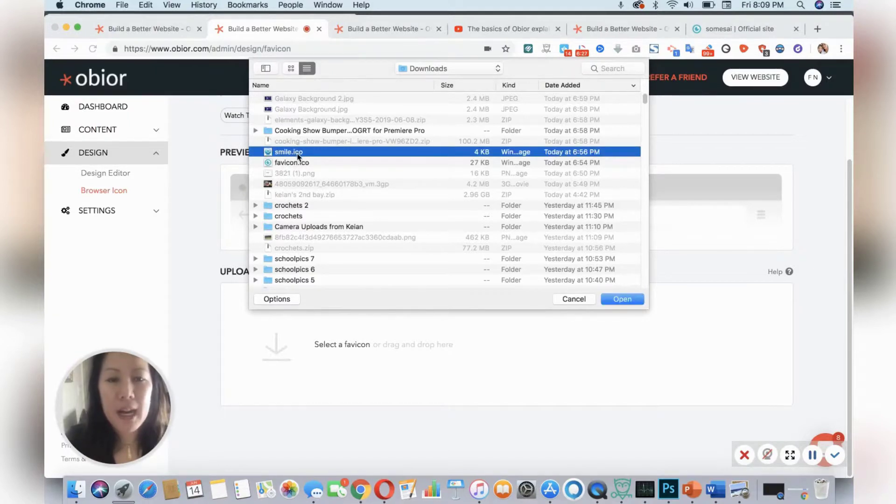
left_click(621, 301)
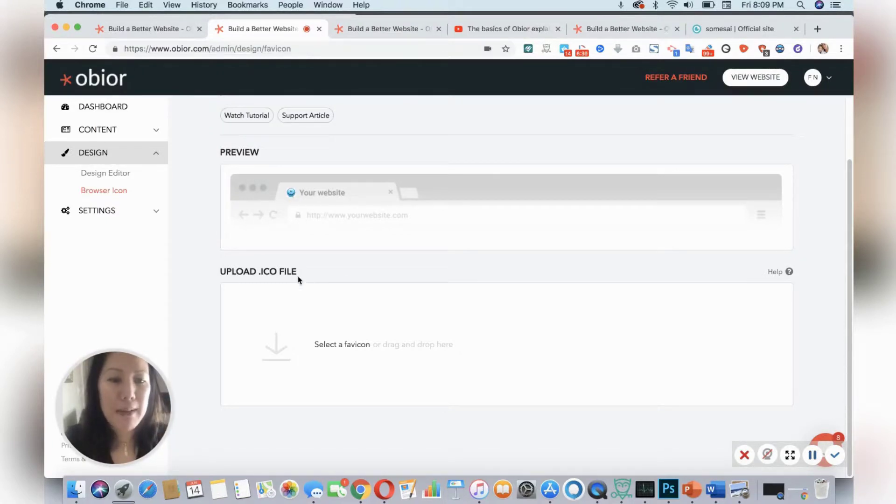
Replace the website's browser icon with favicon.ico from the Downloads folder.
left_click(281, 349)
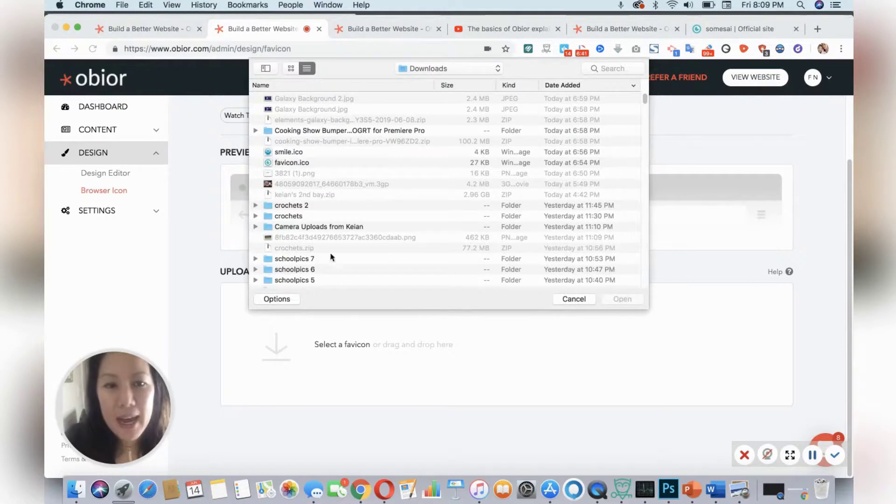
left_click(306, 164)
left_click(623, 299)
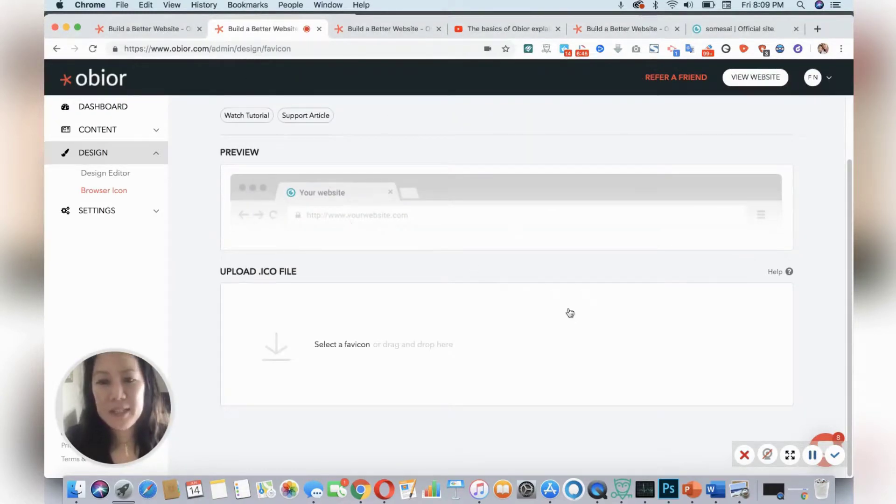
Open the Design Editor and look through the About, Video and News sections in the site preview.
left_click(106, 175)
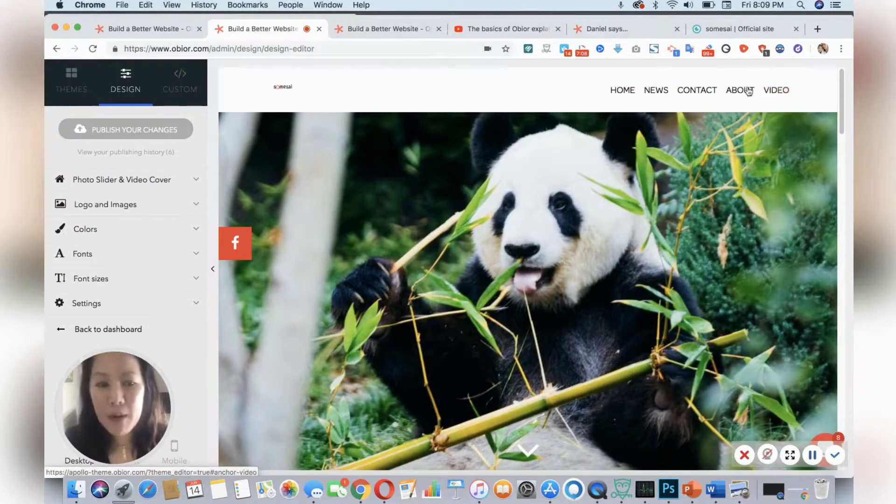
left_click(732, 92)
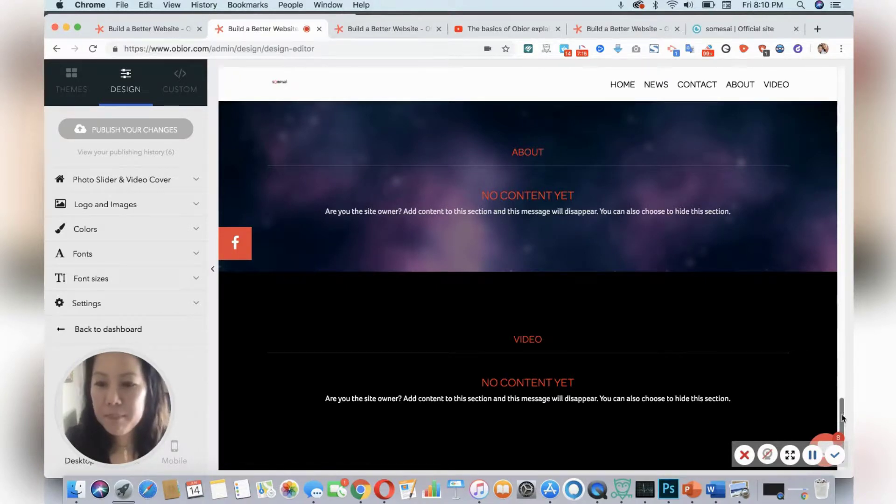
left_click_drag(843, 415, 813, 154)
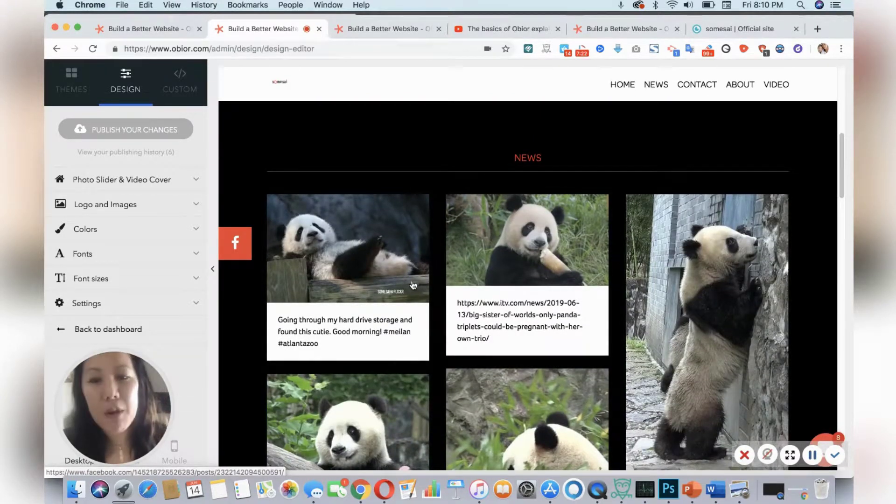
Set the website's Name font to Futura bookregular.
left_click(134, 253)
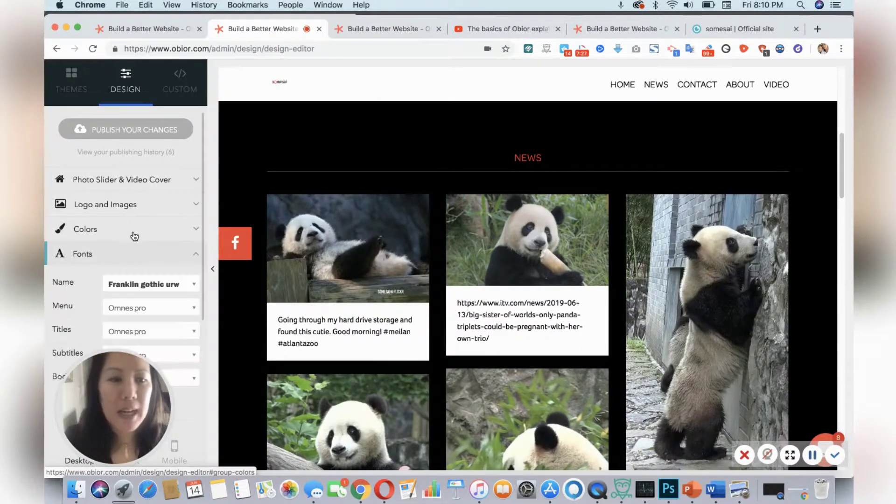
left_click(182, 286)
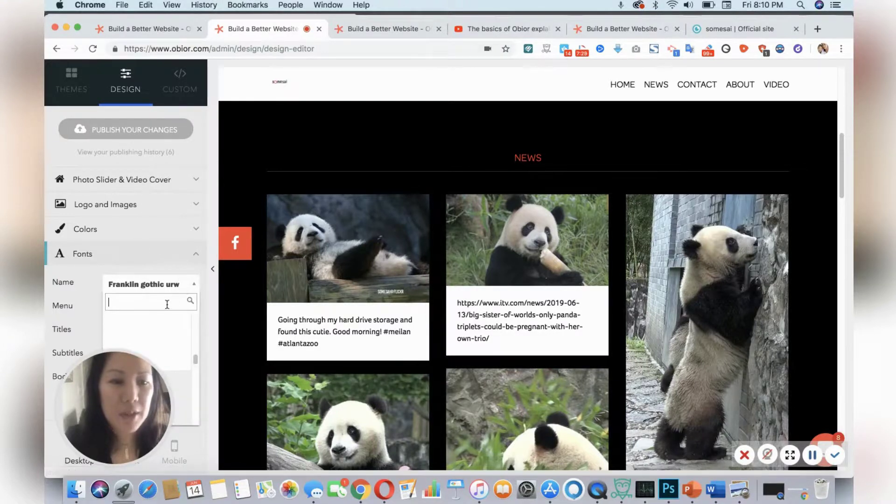
left_click(170, 333)
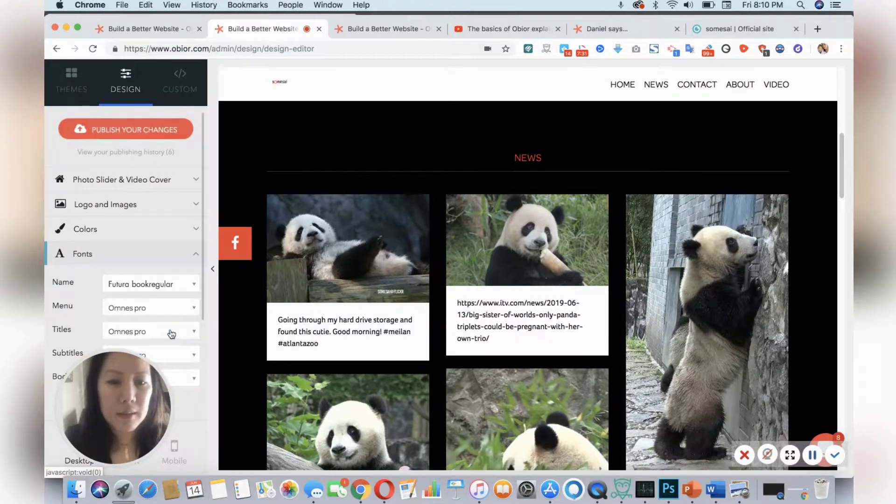
scroll(198, 258, "down", 4)
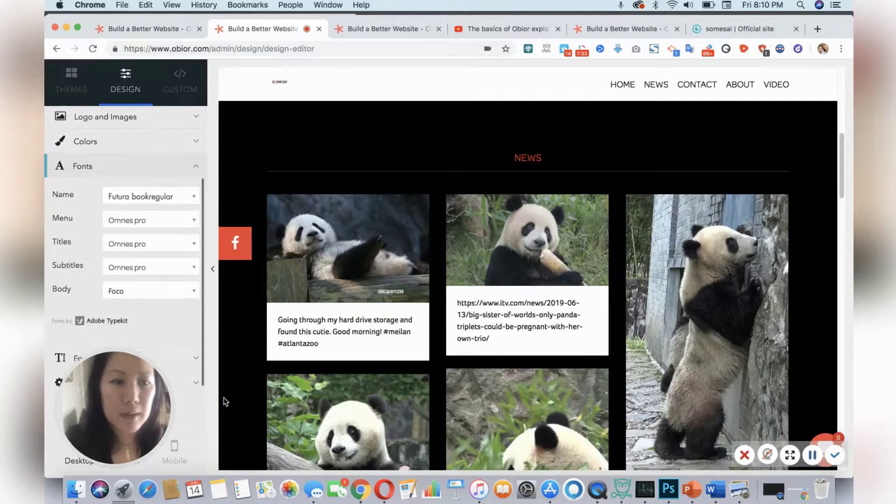
scroll(180, 264, "up", 2)
Set the Menu font to Nimbus sans and the Subtitles font to Montserrat black.
left_click(182, 283)
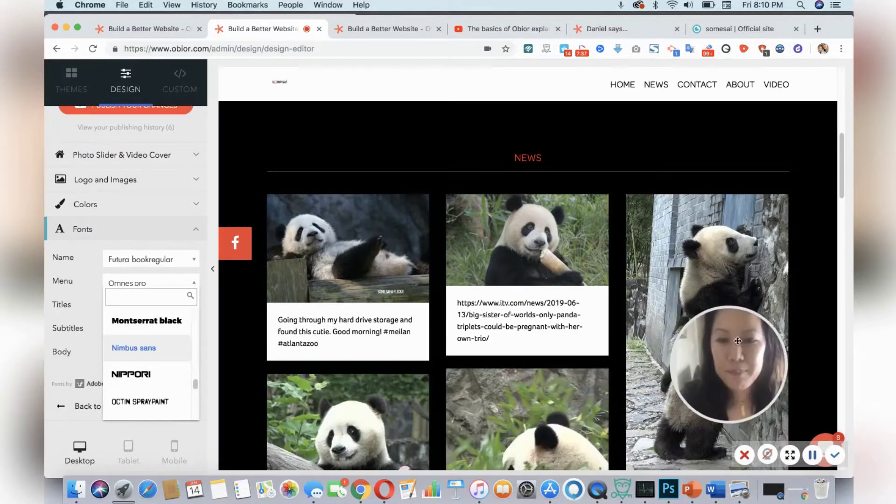
left_click(139, 351)
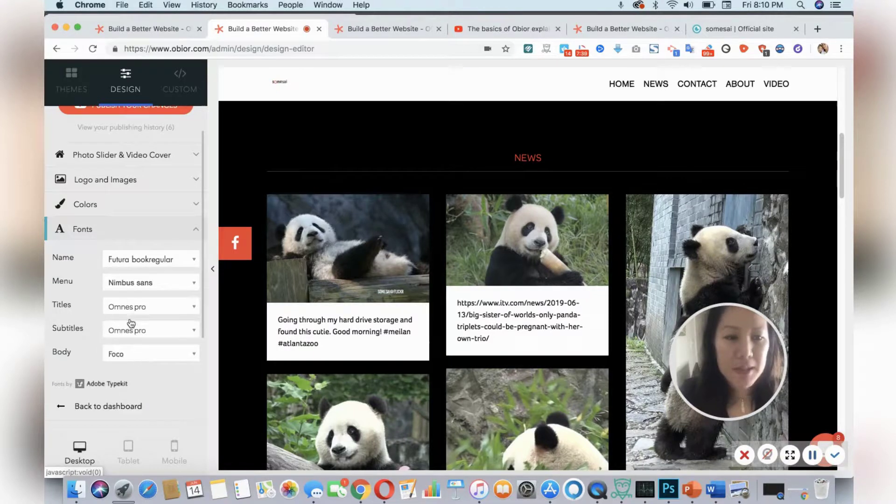
left_click(142, 332)
left_click(143, 378)
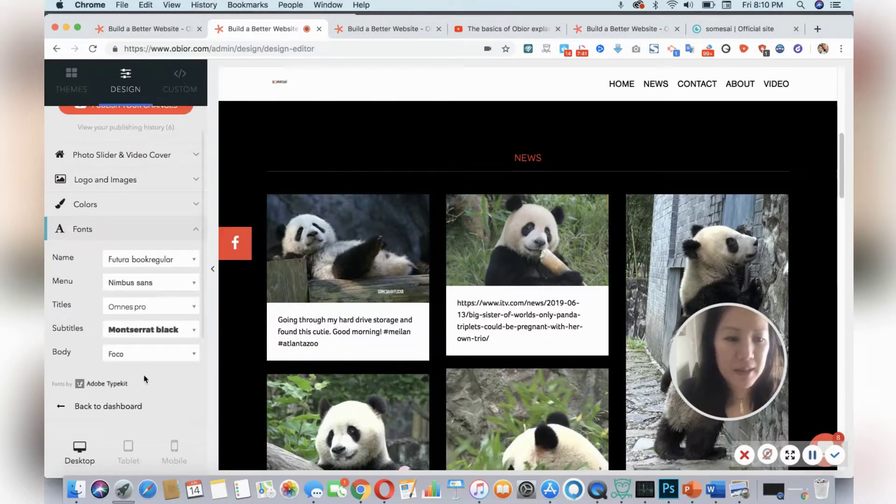
Change the color of the website's Name to a medium blue.
left_click(133, 202)
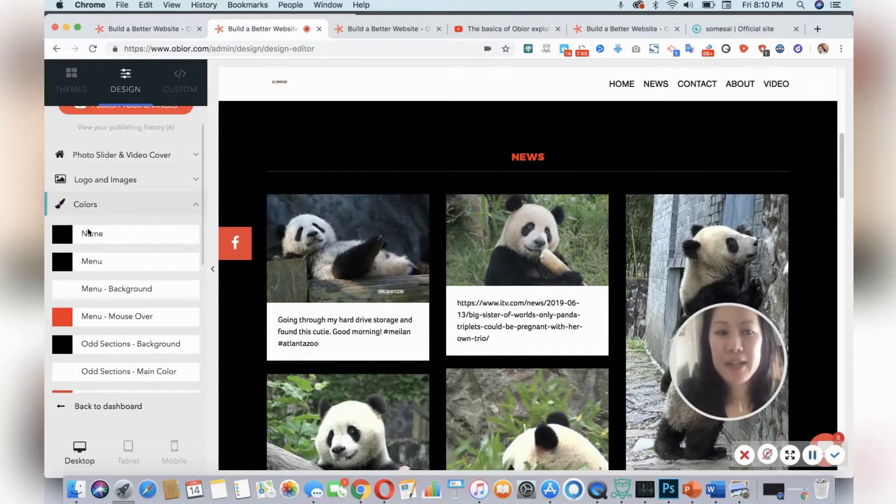
left_click(71, 237)
mouse_move(235, 287)
left_mouse_down()
mouse_move(234, 312)
mouse_move(232, 298)
left_mouse_up()
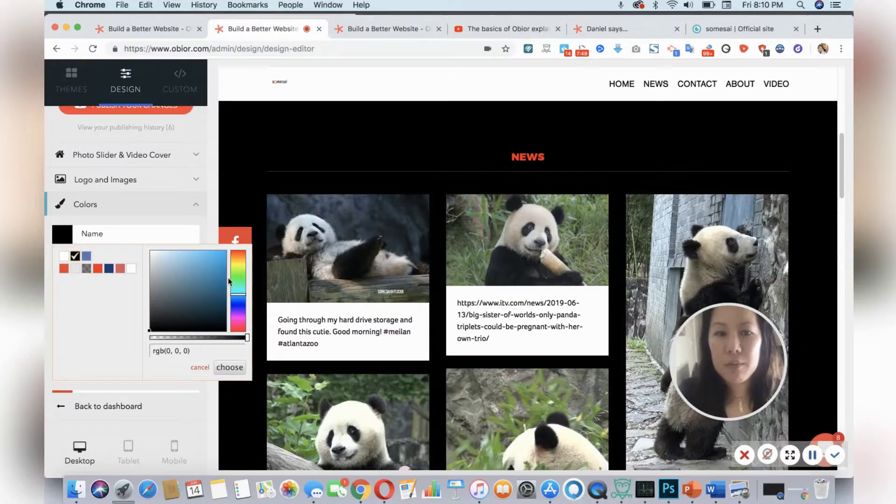
left_click(220, 285)
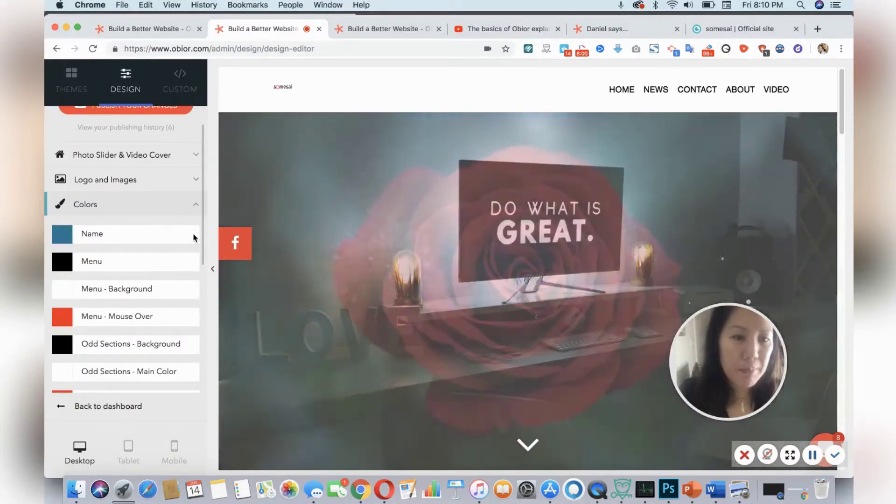
Set the Menu font size to 26px and preview the site in the tablet and mobile layouts.
scroll(202, 243, "down", 5)
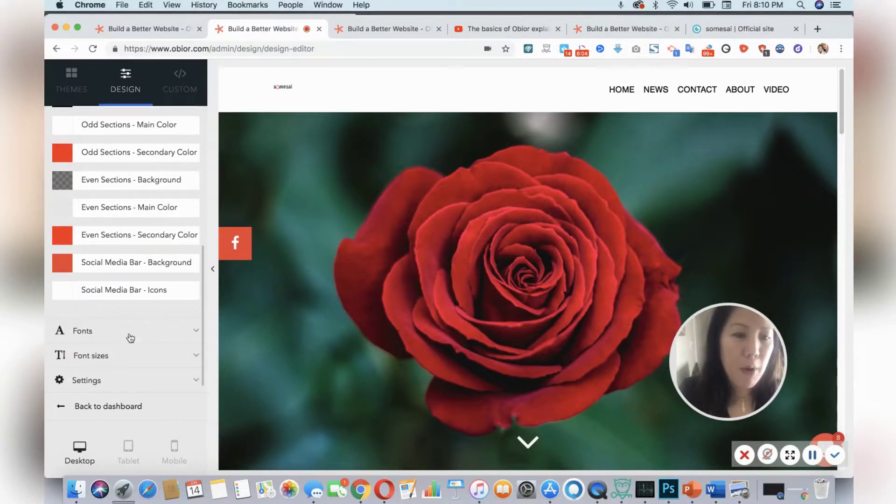
left_click(124, 355)
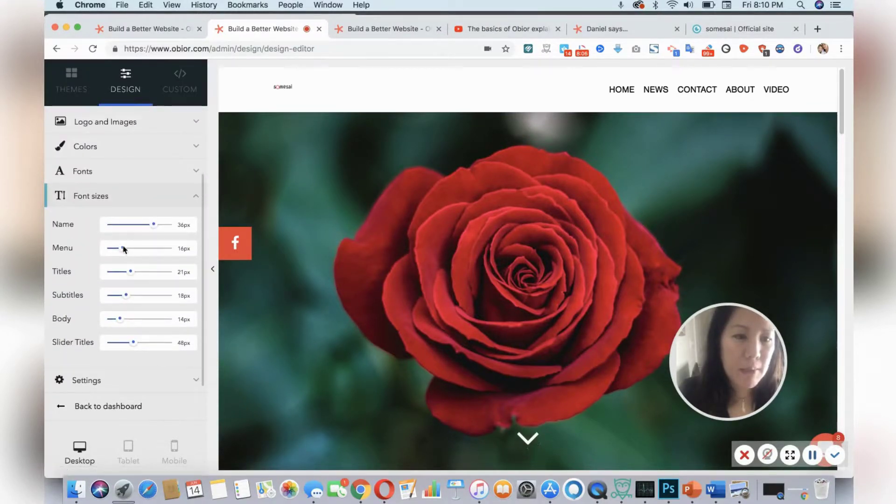
left_click_drag(124, 249, 139, 251)
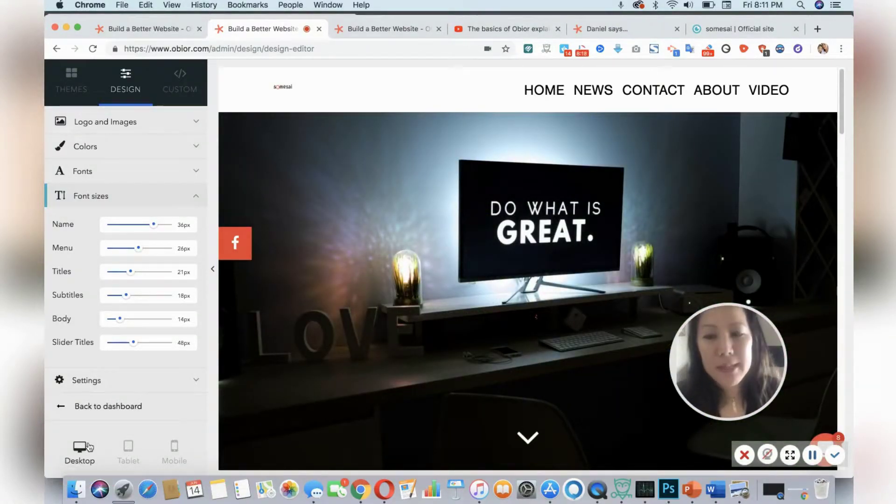
left_click(125, 463)
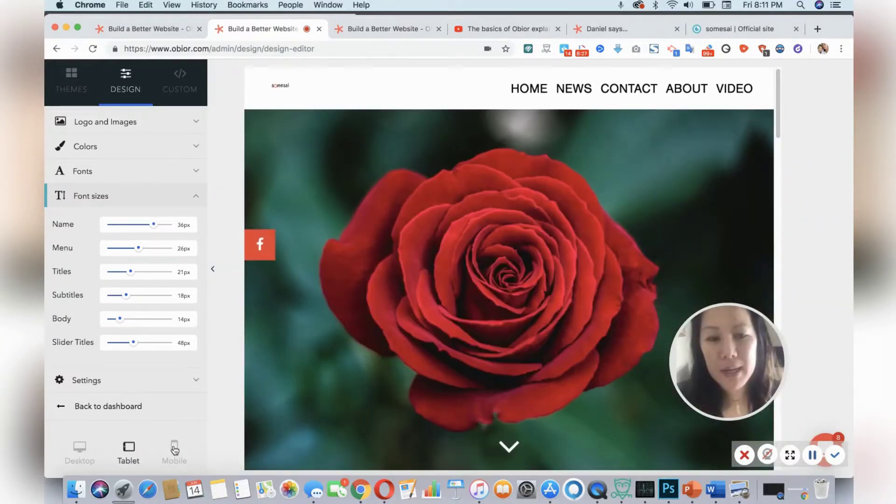
left_click(175, 450)
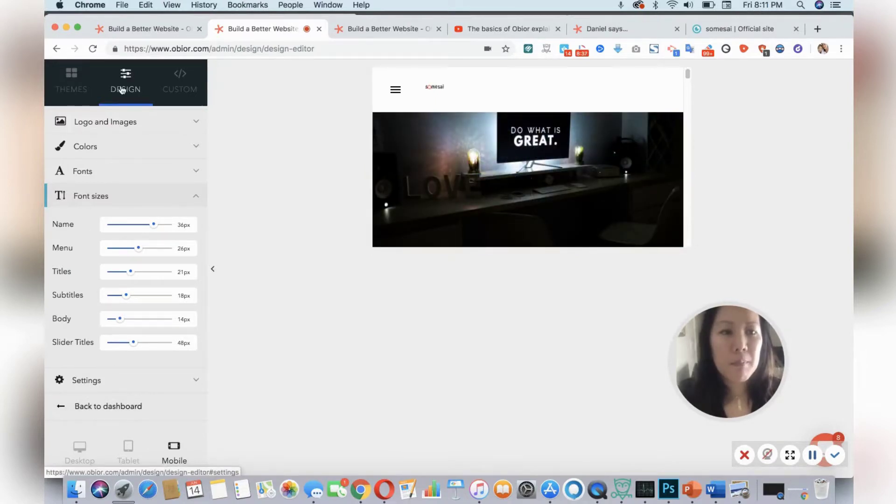
Upload Galaxy Background 2.jpg from the Downloads folder as the background of the even sections.
left_click(143, 122)
left_click(123, 185)
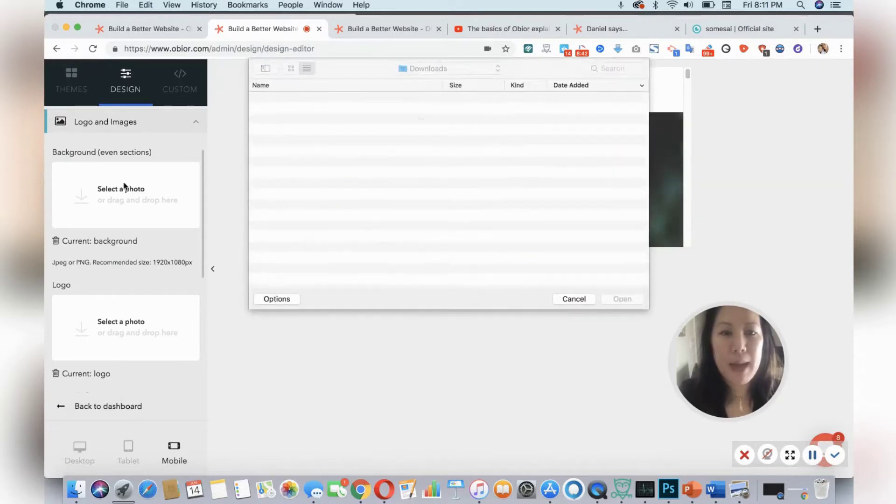
left_click(318, 99)
left_click(623, 299)
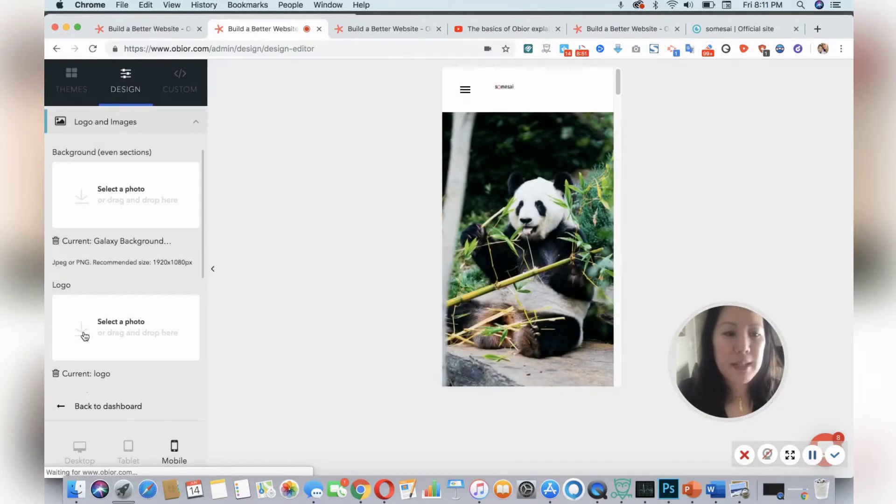
Upload 3821 (1).png from the Downloads folder as the website's logo.
left_click(84, 336)
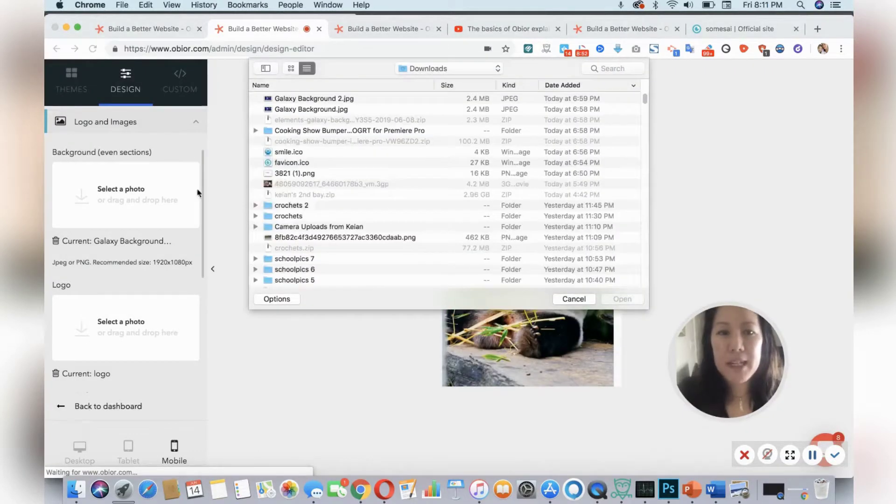
left_click(306, 173)
left_click(629, 300)
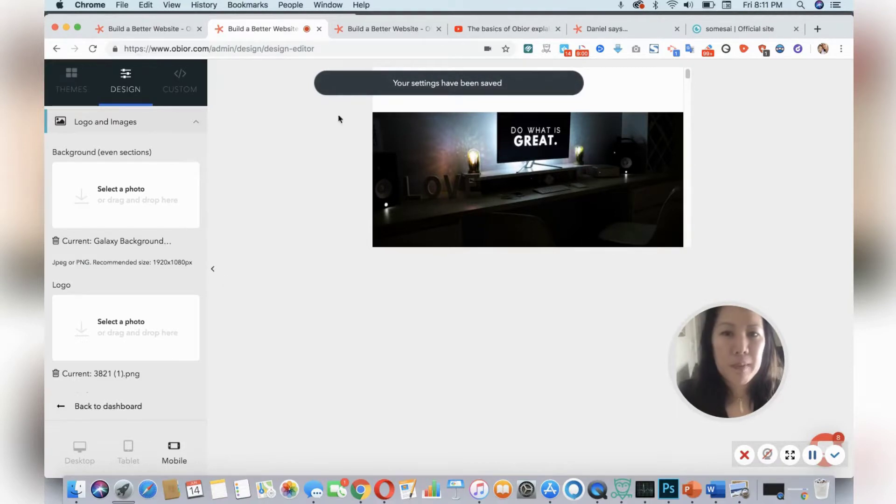
Preview the sample site of the Weston theme and choose it as the website's theme.
left_click(71, 81)
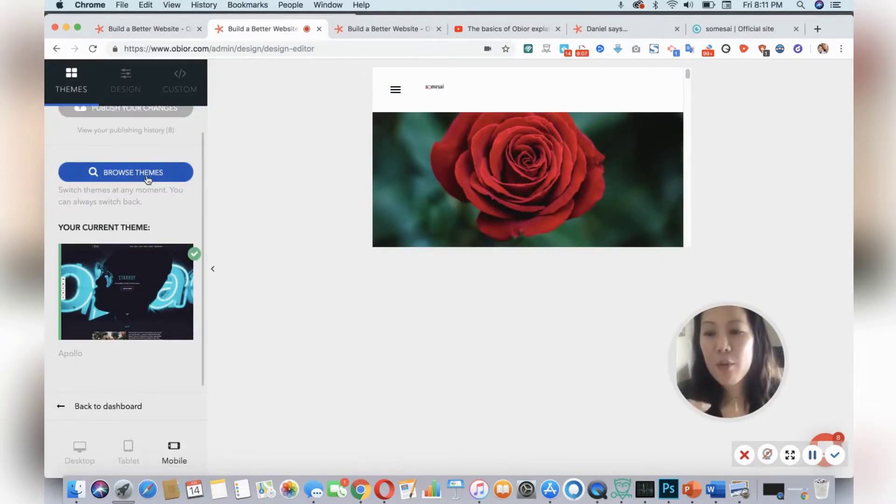
left_click(110, 174)
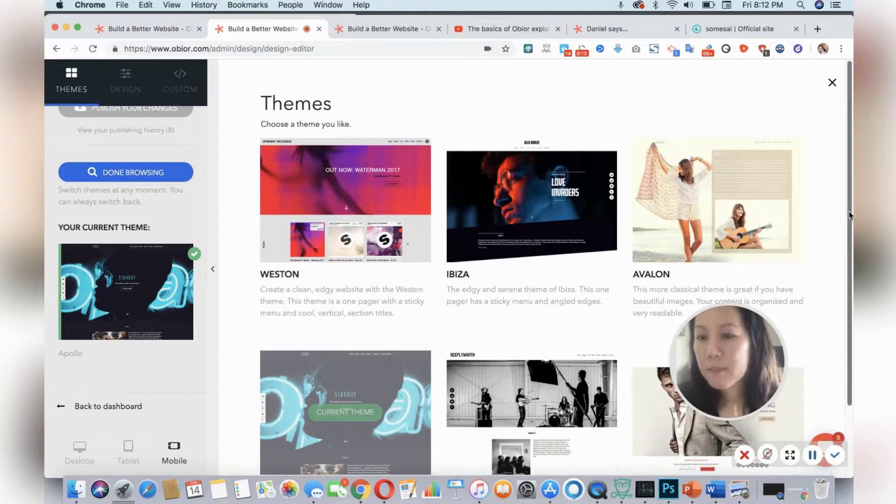
scroll(850, 215, "down", 4)
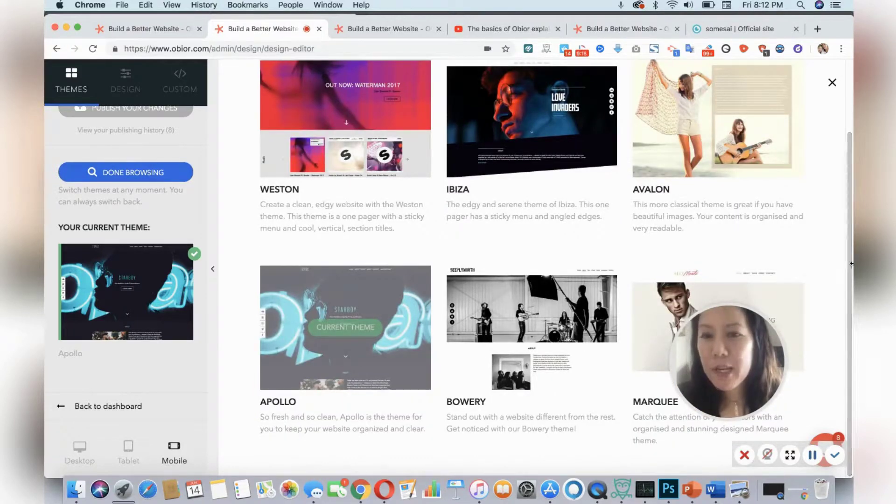
mouse_move(392, 112)
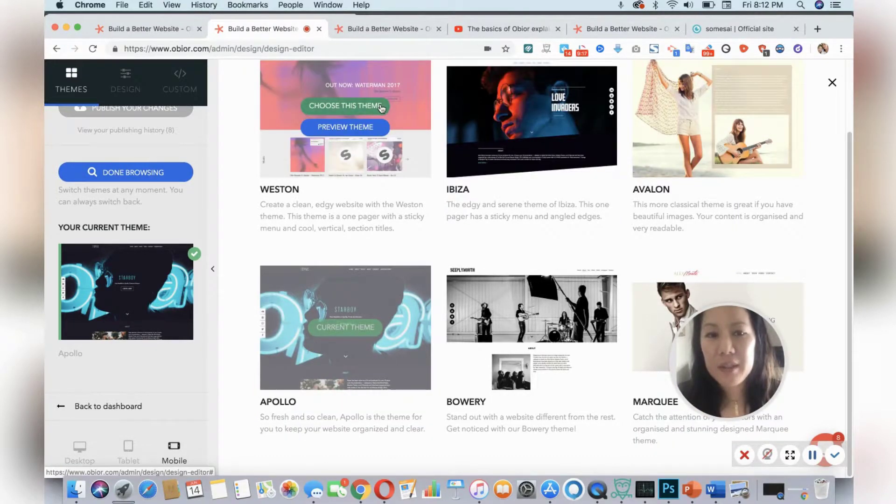
left_click(381, 122)
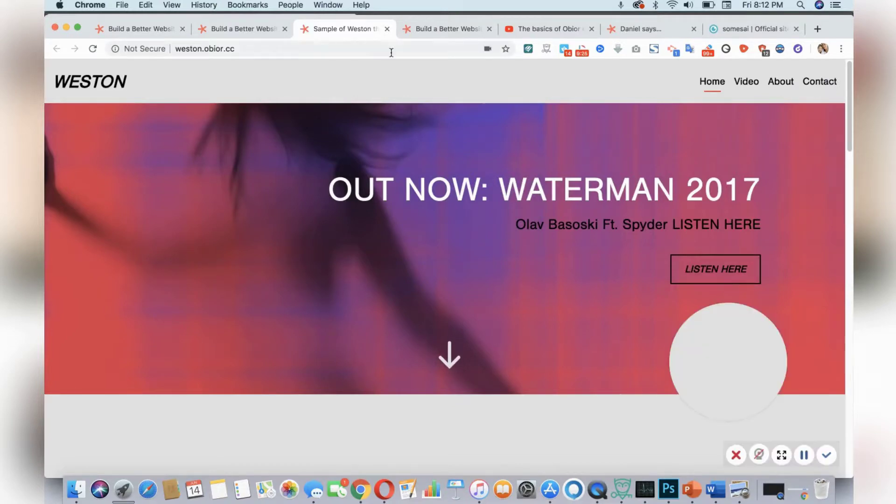
left_click(387, 28)
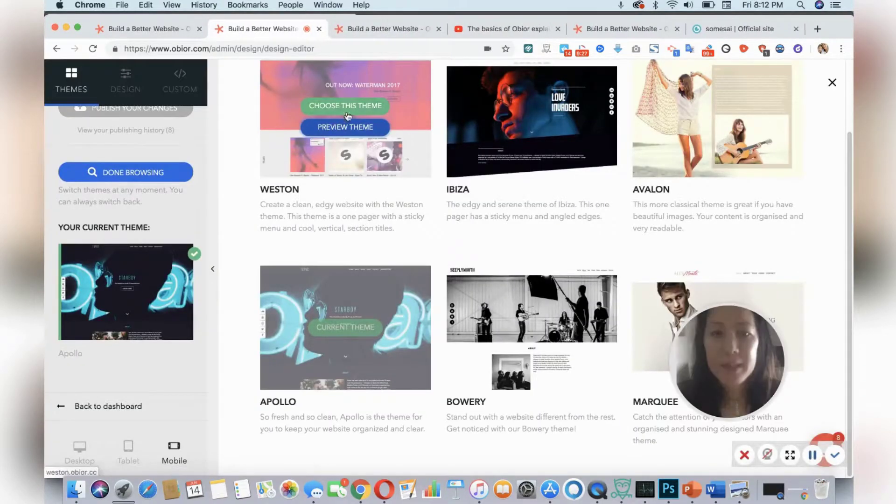
left_click(334, 111)
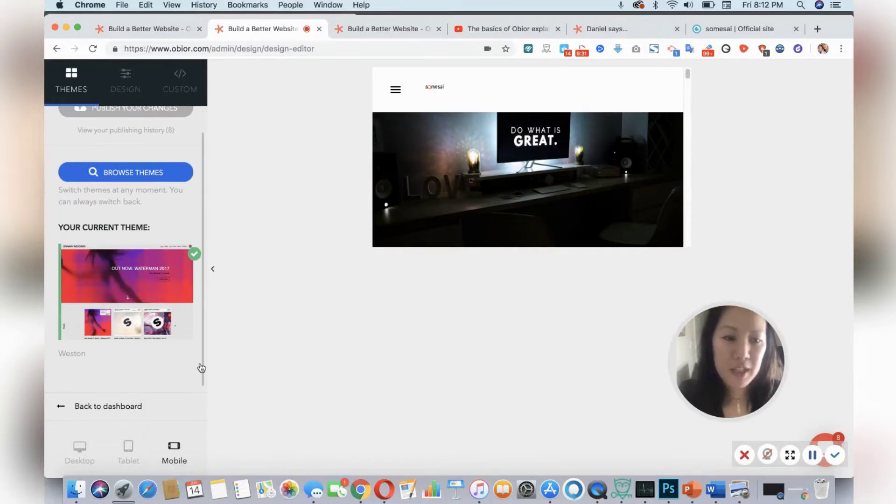
Restore the Ibiza theme version of Friday, June 14, 2019 - 23:26 from the publishing history.
scroll(202, 368, "up", 1)
left_click(161, 150)
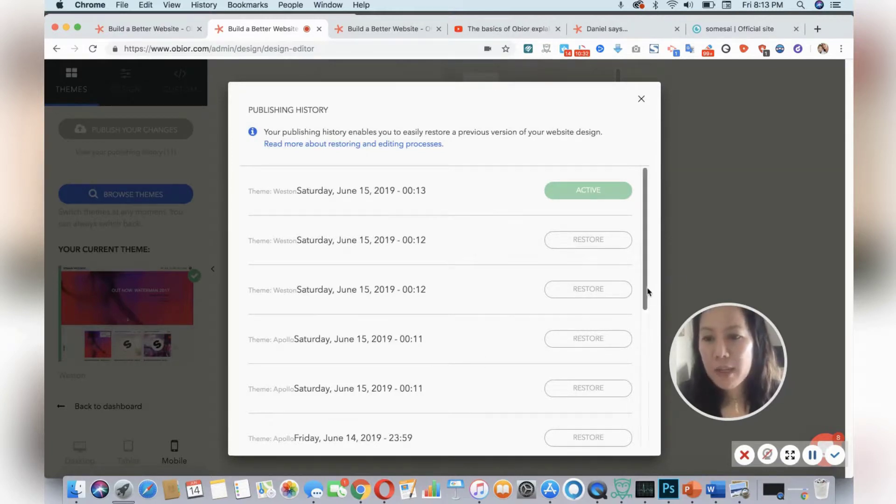
left_click_drag(645, 290, 659, 410)
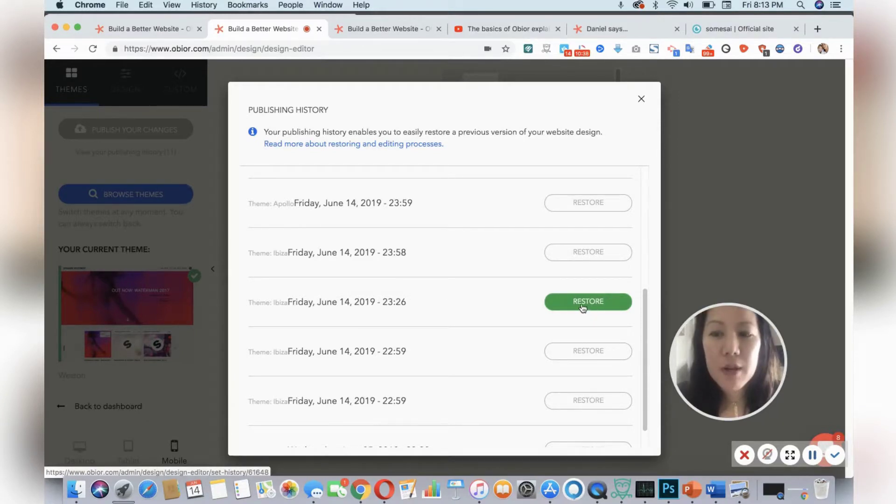
left_click(582, 309)
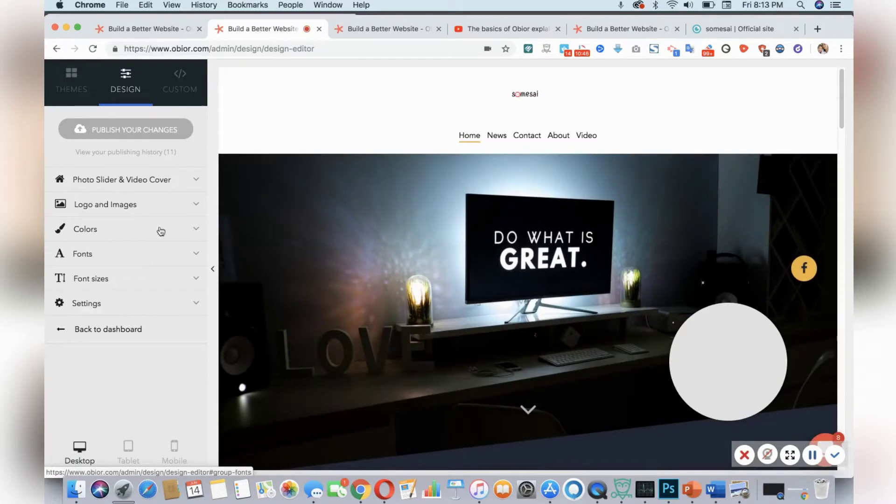
Look through the Custom CSS and HTML code areas and return to the design and theme options.
left_click(180, 82)
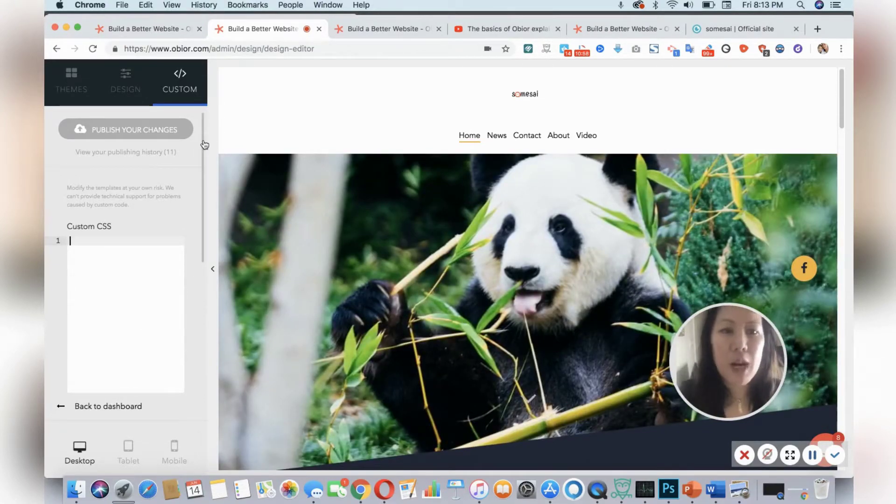
scroll(204, 145, "down", 5)
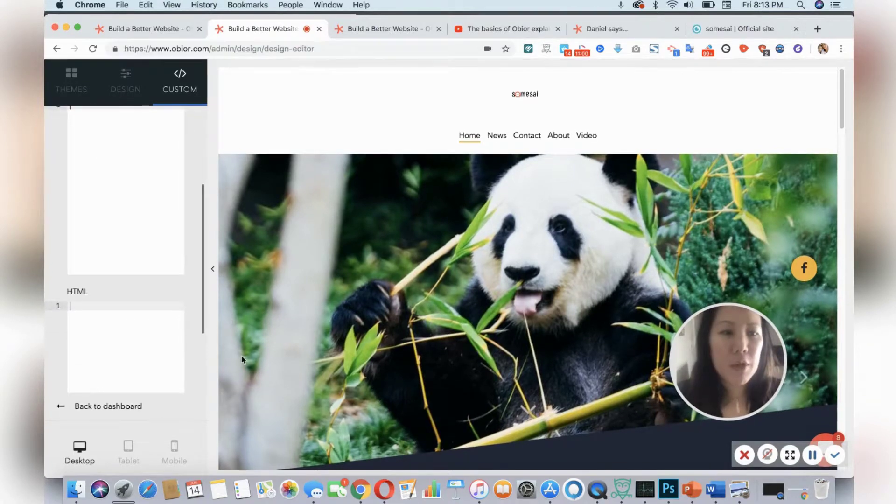
scroll(208, 316, "down", 3)
scroll(128, 134, "up", 8)
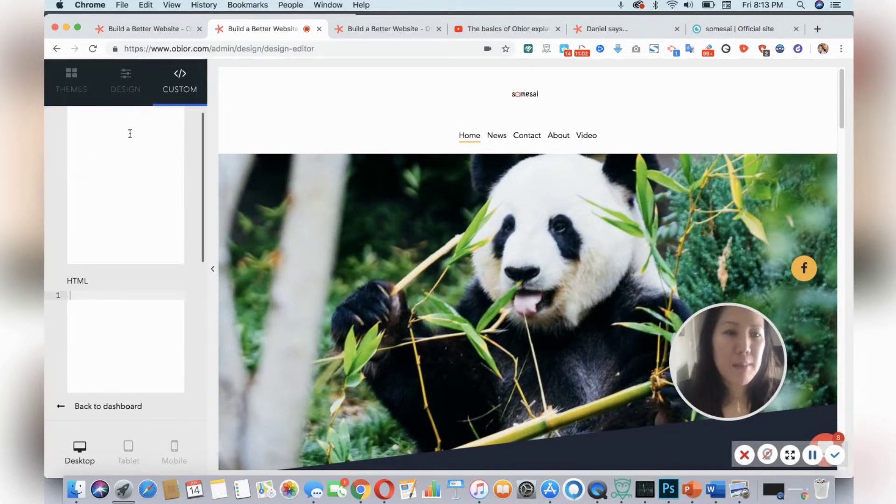
left_click(125, 89)
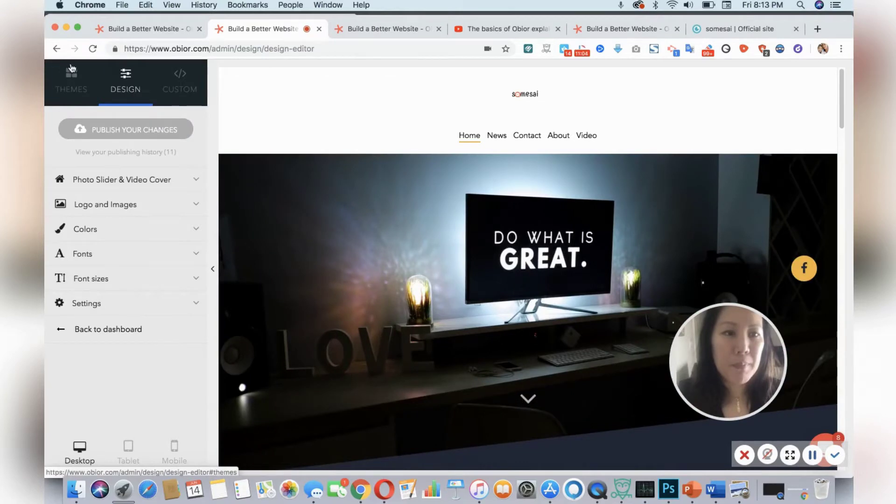
left_click(71, 70)
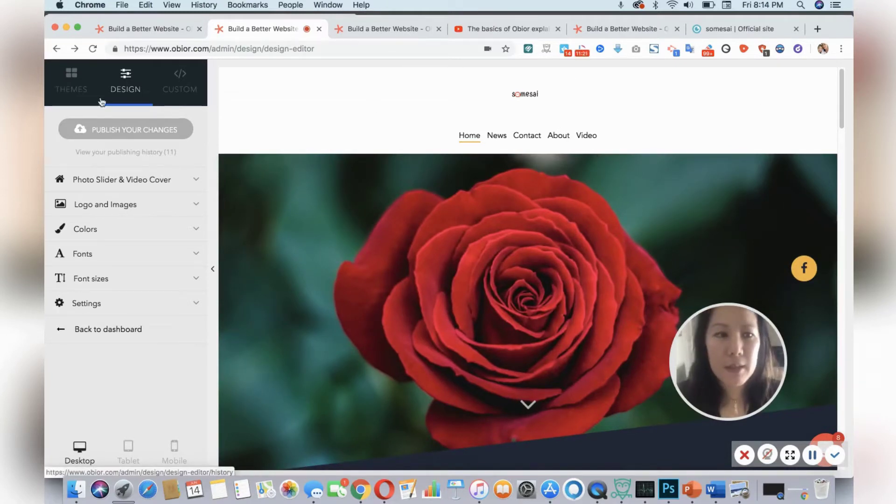
left_click(70, 68)
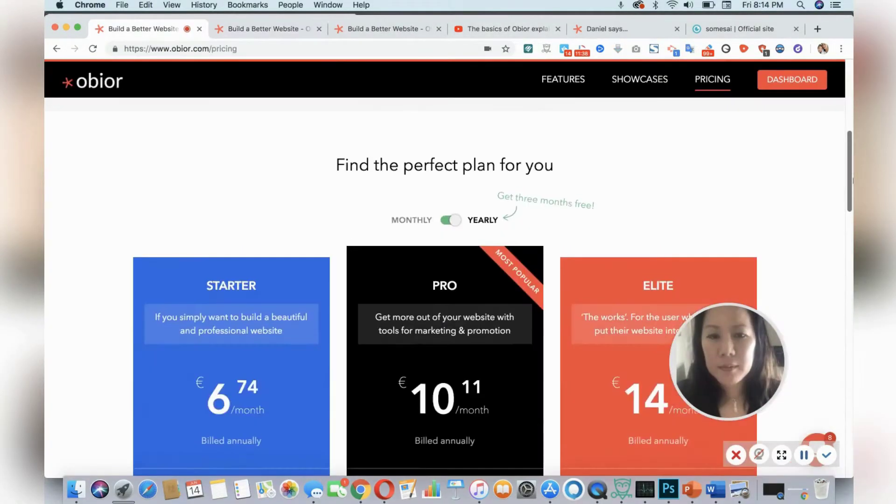
Compare the yearly prices and included features of the Starter, Pro and Elite plans on the pricing page.
left_click_drag(852, 182, 851, 207)
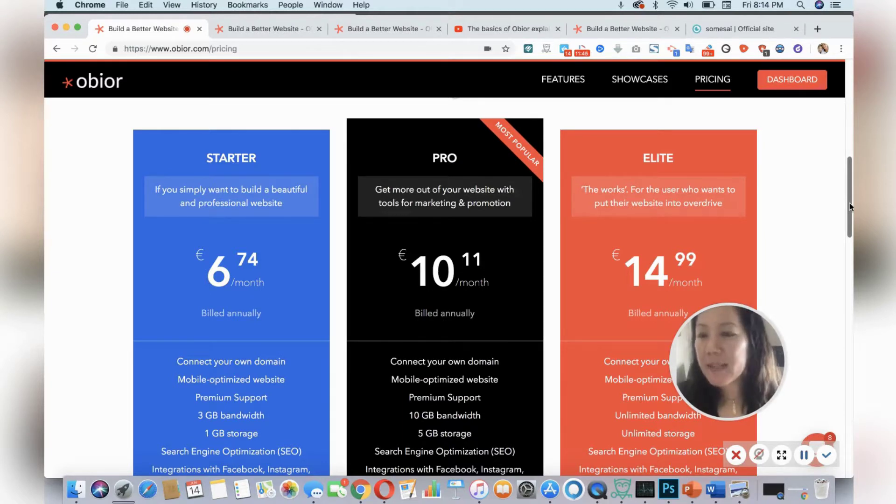
left_click_drag(851, 207, 851, 230)
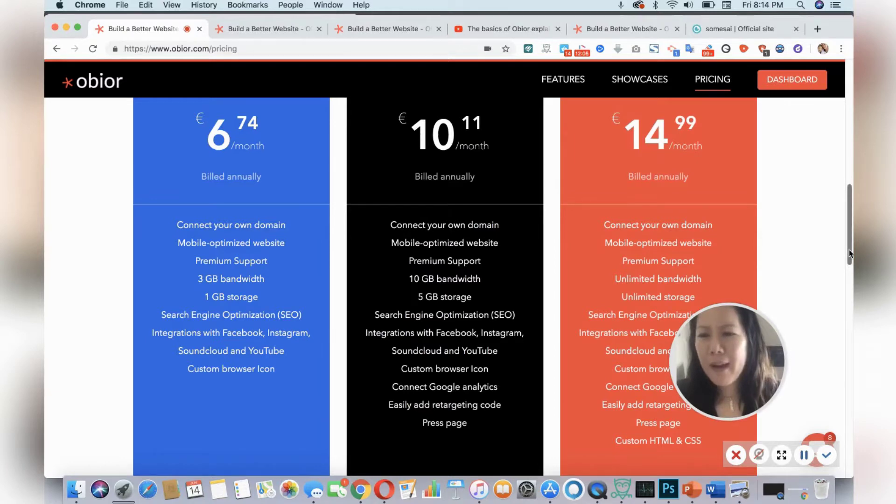
scroll(840, 247, "up", 3)
scroll(843, 231, "down", 6)
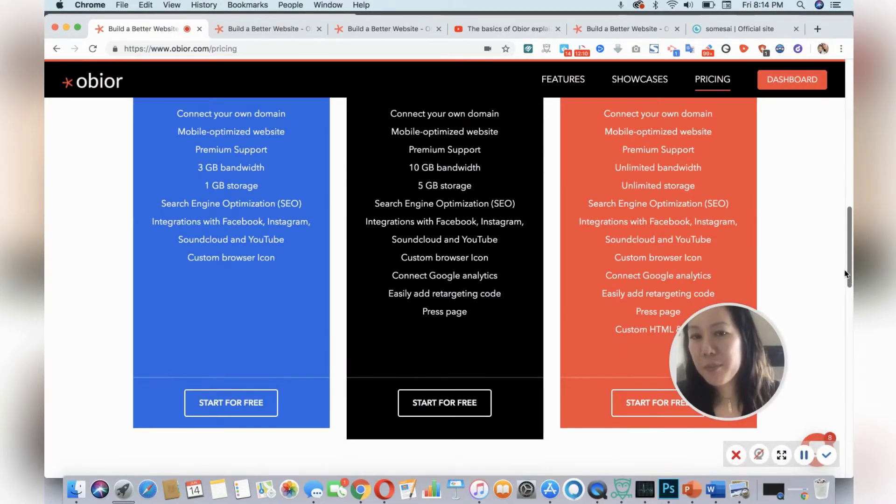
scroll(847, 268, "up", 1)
scroll(849, 262, "down", 2)
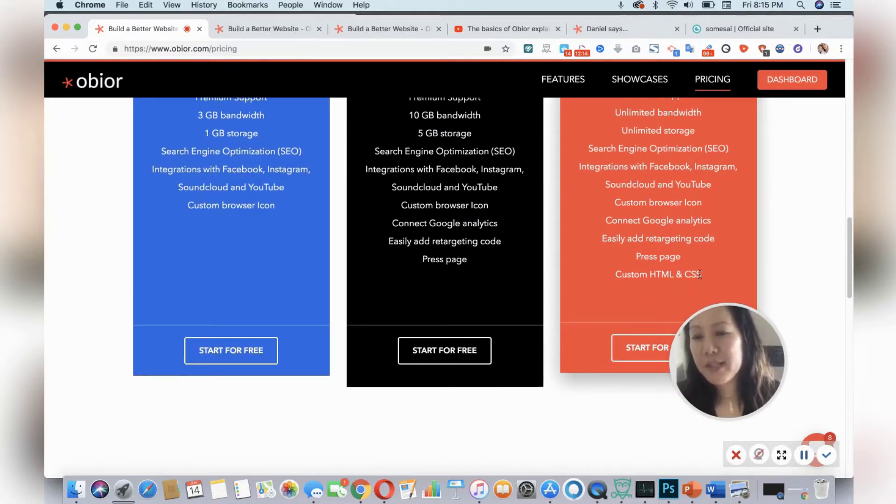
left_click_drag(850, 226, 844, 176)
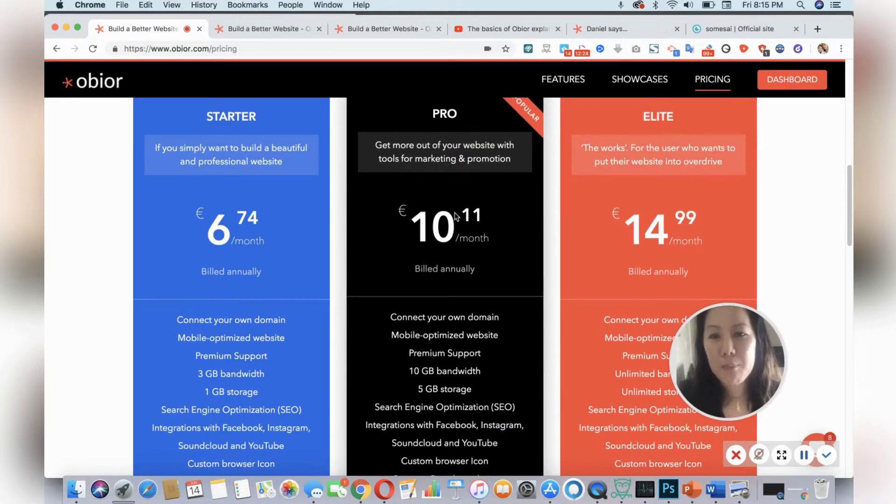
left_click_drag(849, 203, 850, 246)
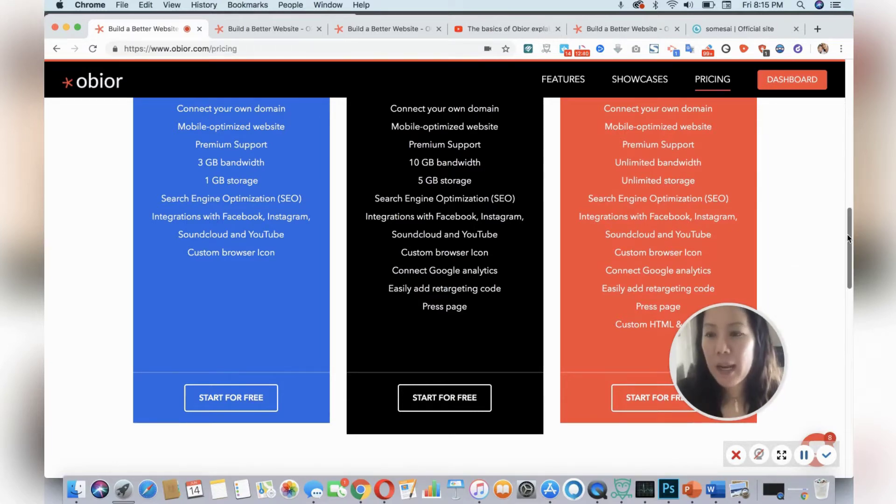
left_click_drag(848, 239, 845, 197)
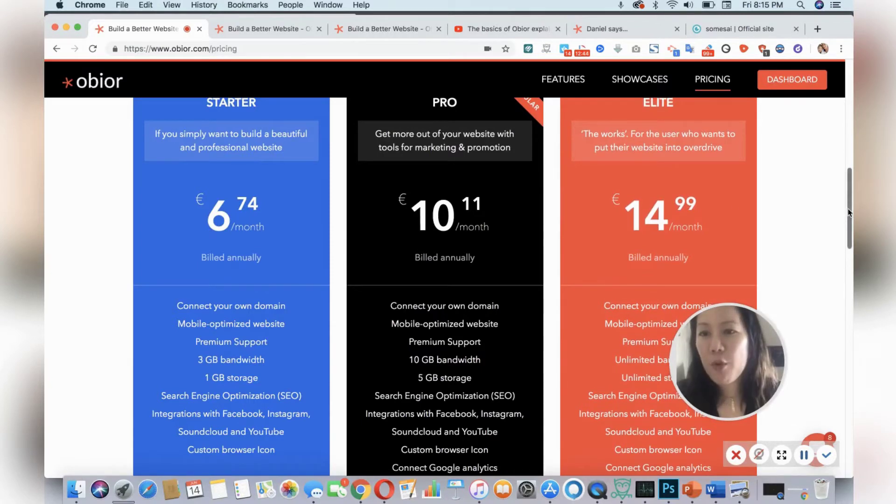
scroll(843, 213, "up", 7)
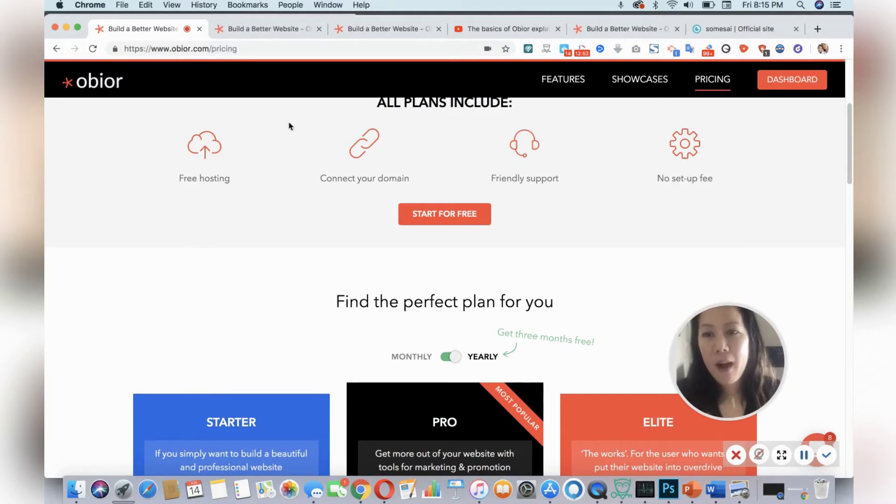
Return to the website dashboard, look over its overview, and open the Widgets page of the content area.
left_click(806, 81)
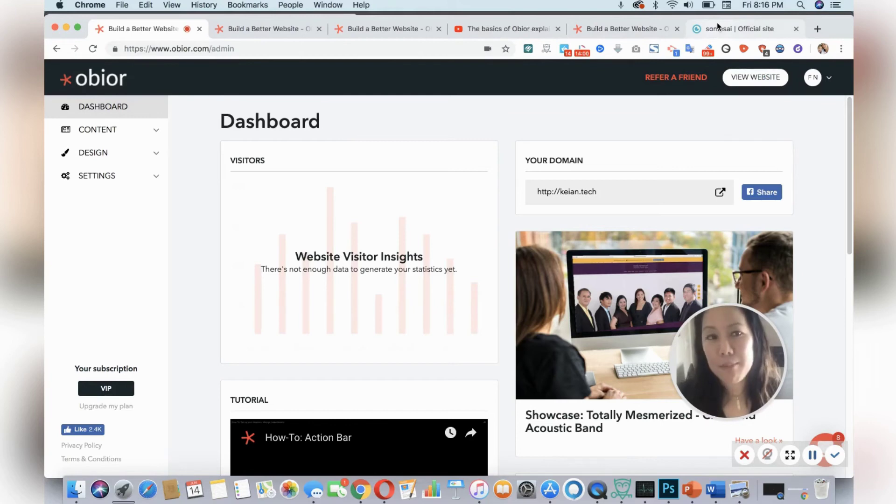
scroll(851, 206, "down", 5)
left_click_drag(852, 266, 852, 227)
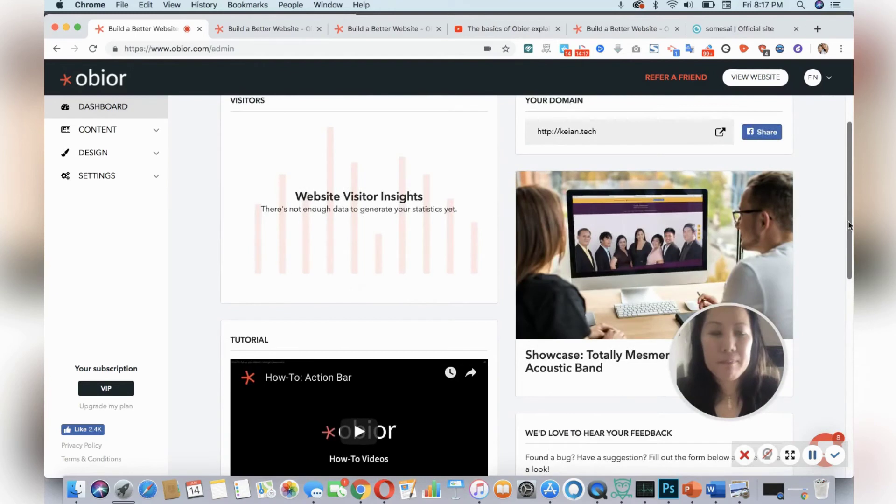
left_click(149, 140)
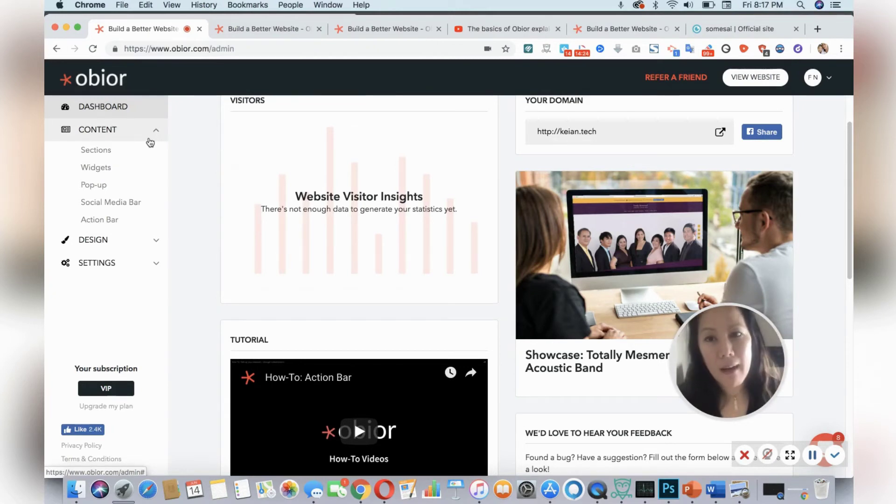
left_click(114, 172)
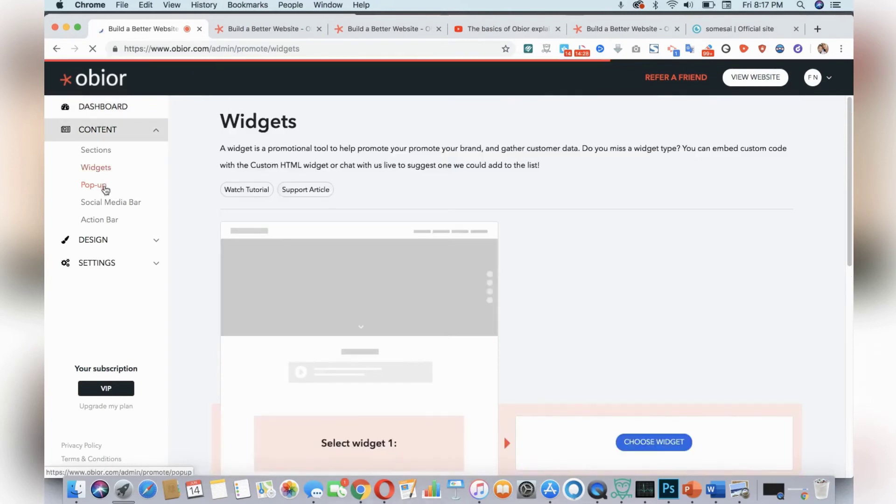